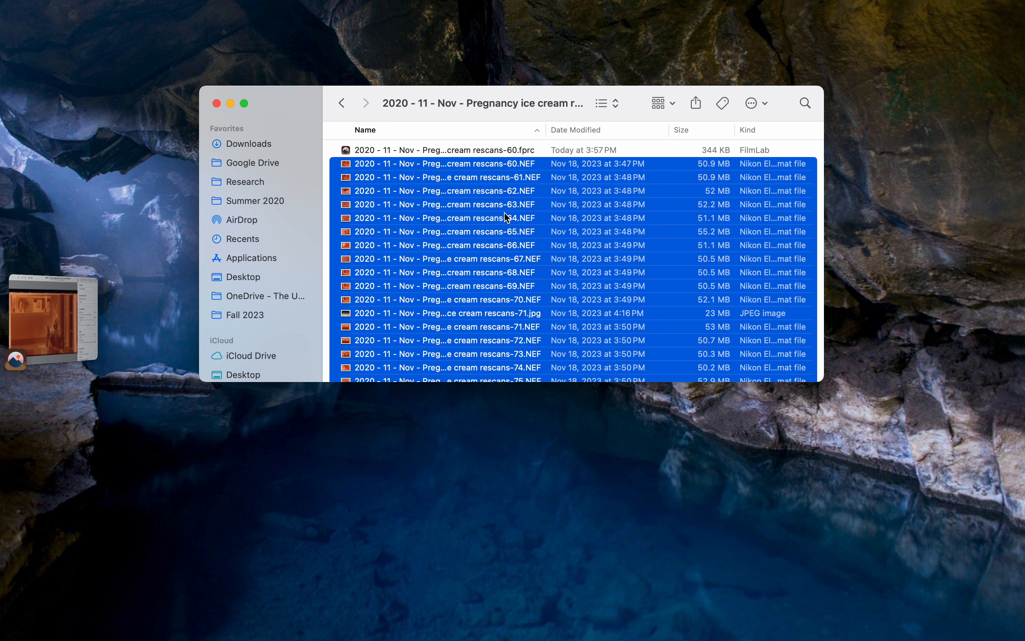
- Load the selected NEF scans into FilmLab and process the rescans-60 frame as Color Negative
{"action": "left_click_drag", "start_coordinate": [344, 163], "coordinate": [47, 324]}
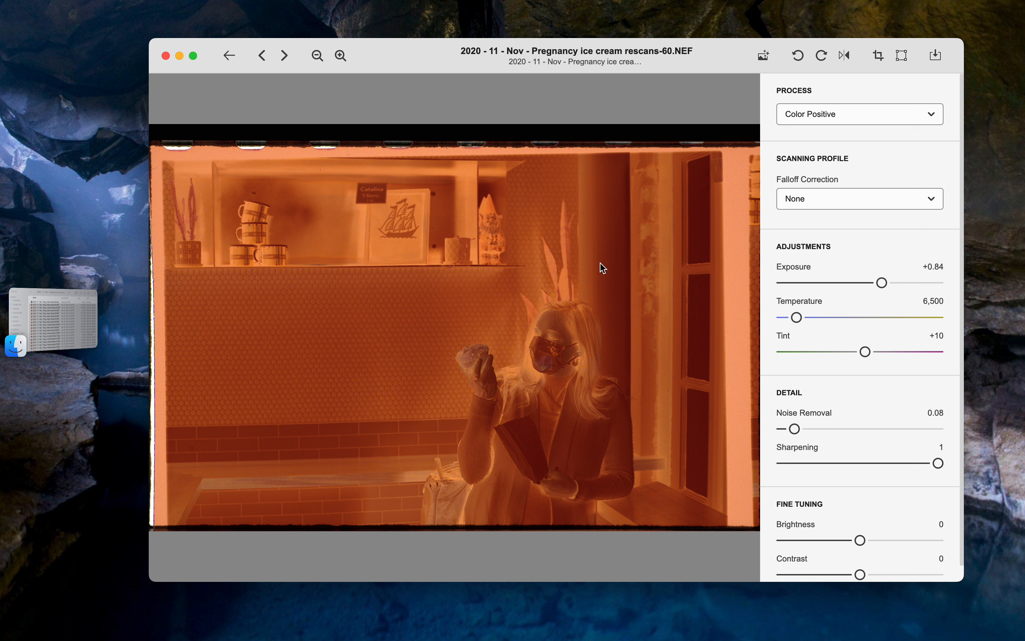
{"action": "left_click", "coordinate": [821, 113]}
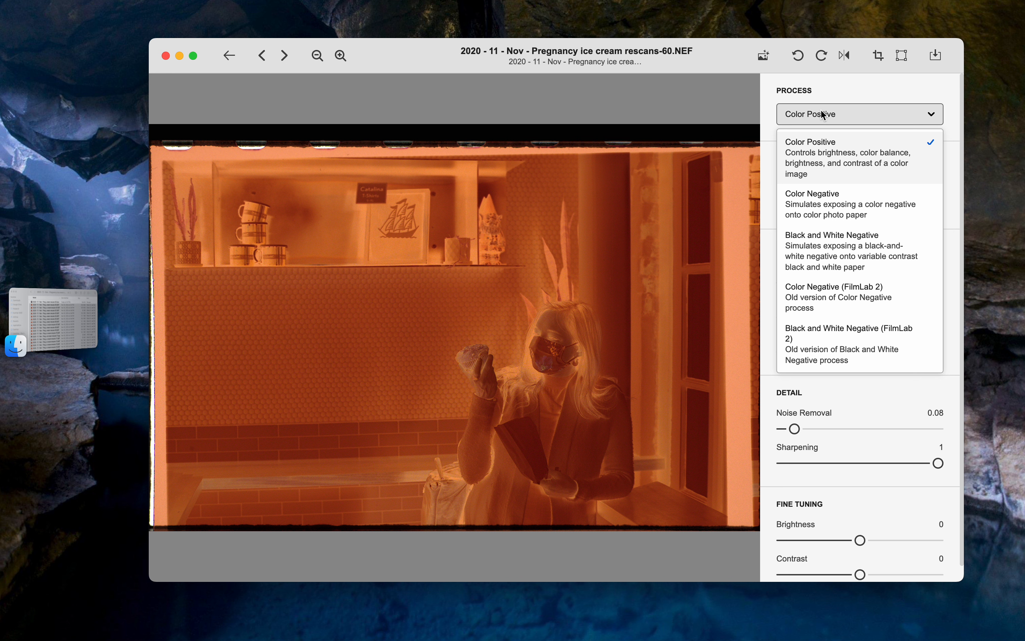
{"action": "left_click", "coordinate": [818, 206]}
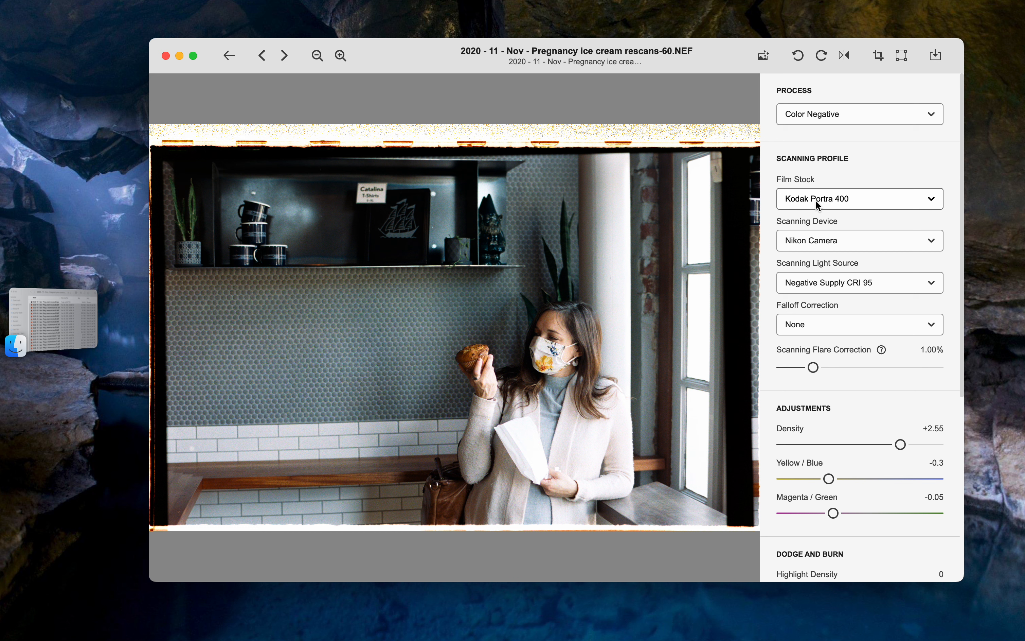
- Compare Negative Supply CRI 95 and CRI 99 as the scanning light source, ending on CRI 99
{"action": "left_click", "coordinate": [819, 283]}
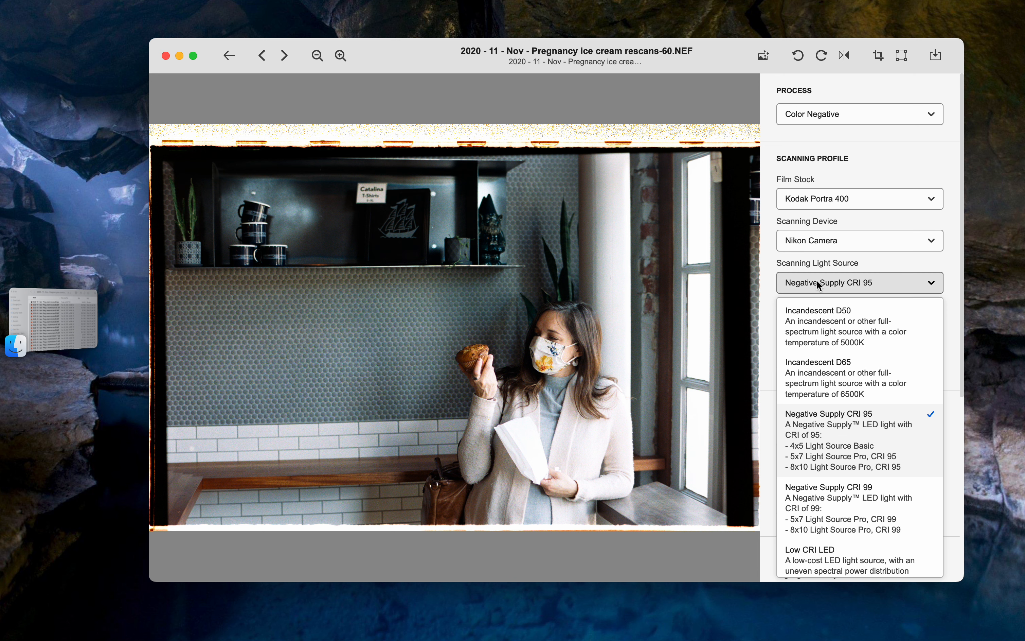
{"action": "left_click", "coordinate": [816, 517]}
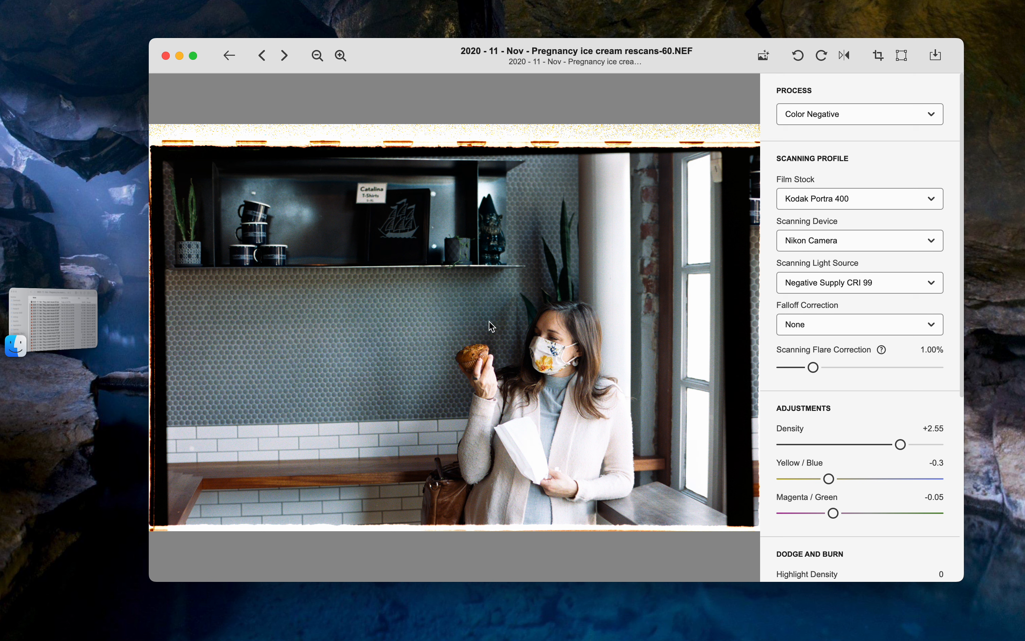
{"action": "left_click", "coordinate": [855, 290]}
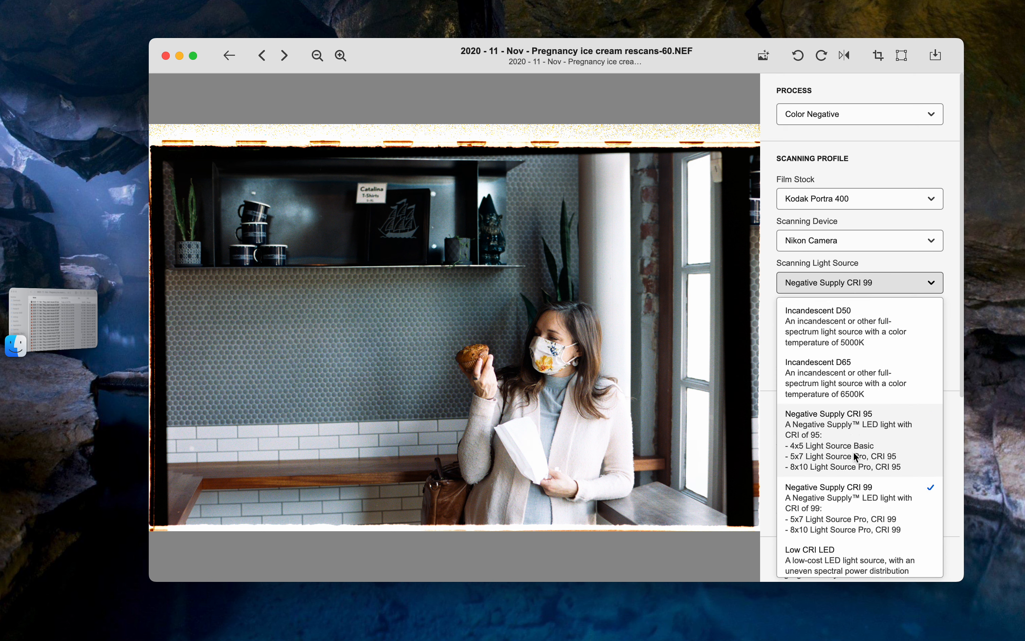
{"action": "left_click", "coordinate": [854, 441]}
{"action": "left_click", "coordinate": [867, 283]}
{"action": "left_click", "coordinate": [862, 495]}
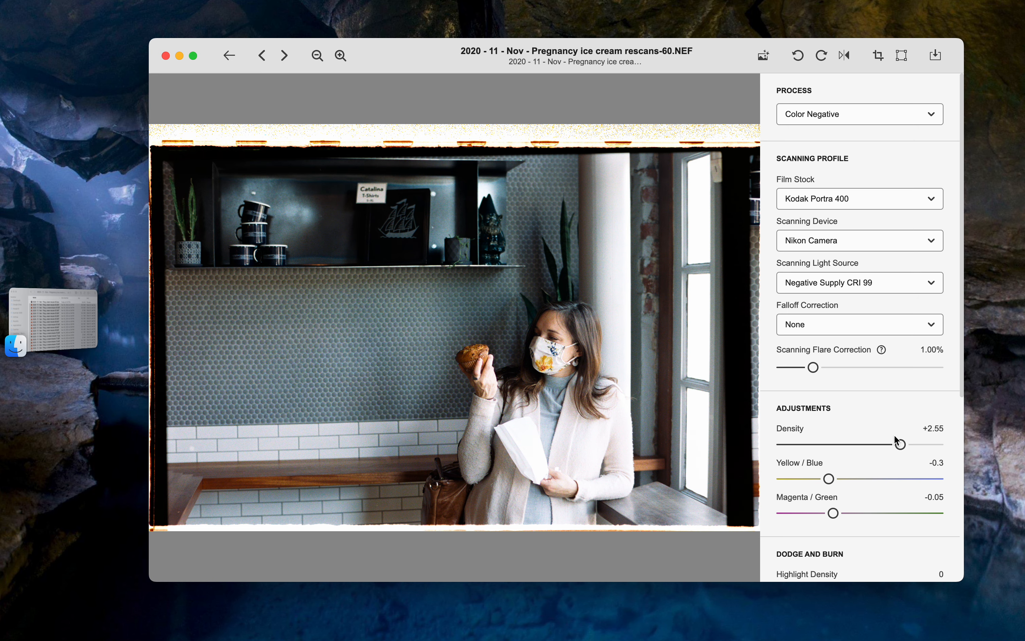
- Set Density to +2.6, Yellow/Blue to -0.35 and Magenta/Green to -0.15 on the rescans-60 frame
{"action": "mouse_move", "coordinate": [900, 444]}
{"action": "left_mouse_down"}
{"action": "mouse_move", "coordinate": [838, 452]}
{"action": "mouse_move", "coordinate": [916, 446]}
{"action": "mouse_move", "coordinate": [898, 446]}
{"action": "left_mouse_up"}
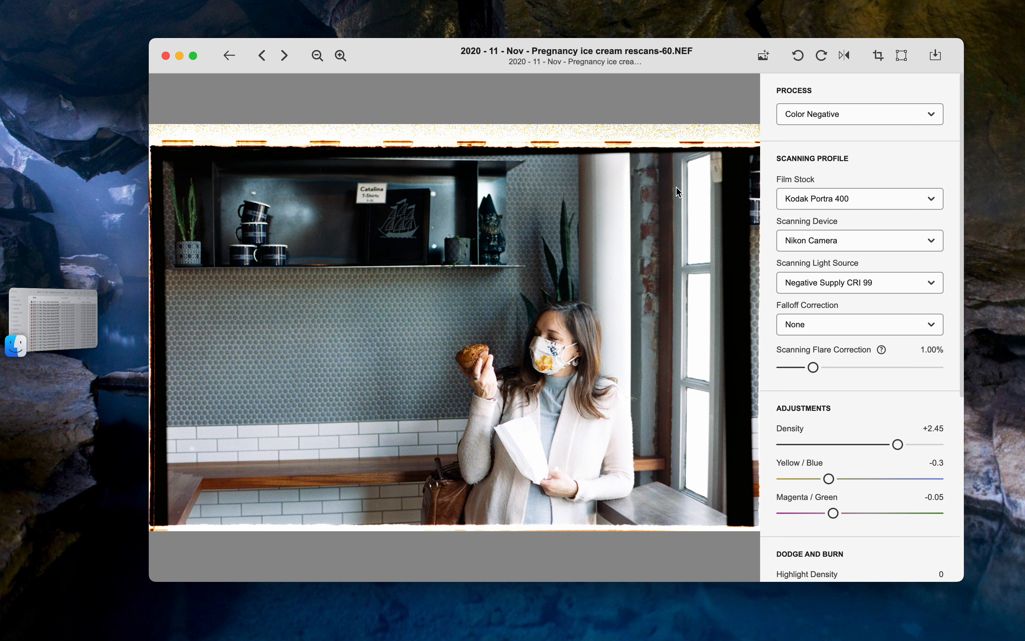
{"action": "left_click", "coordinate": [119, 0]}
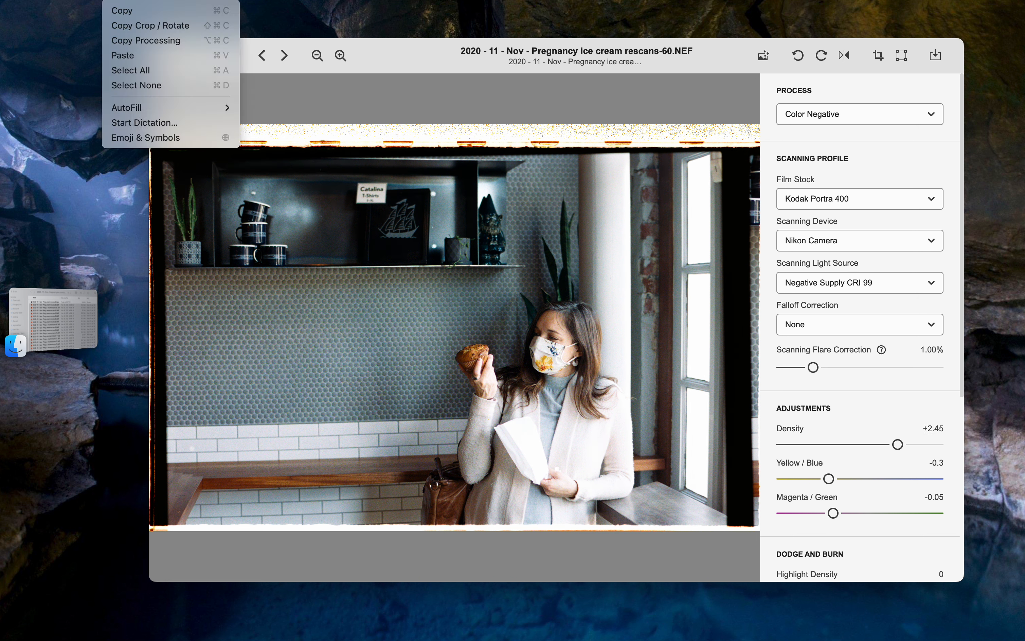
{"action": "left_click", "coordinate": [119, 0]}
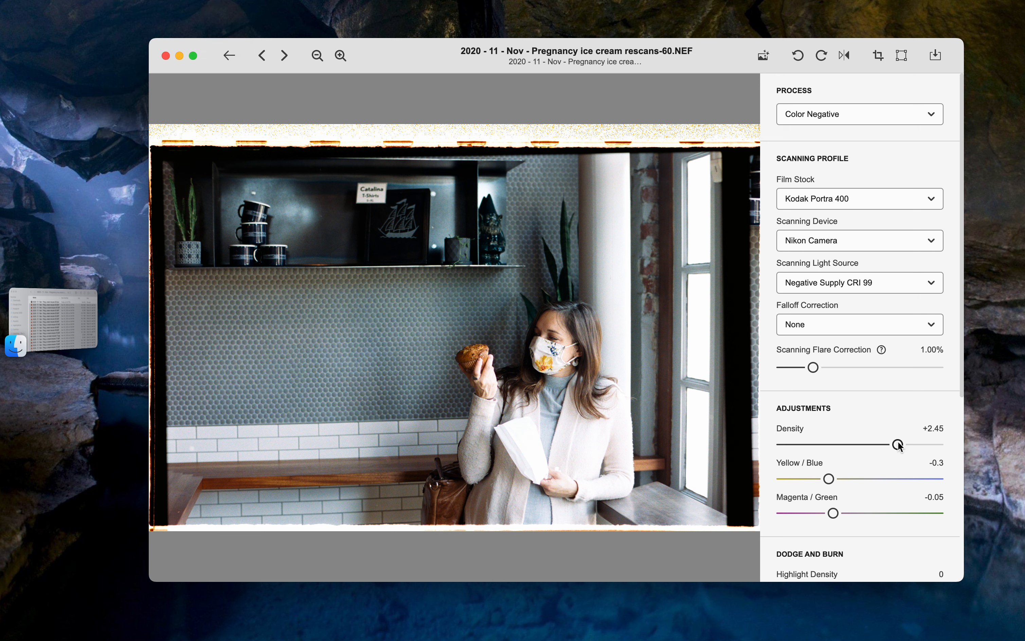
{"action": "left_click_drag", "start_coordinate": [898, 445], "coordinate": [902, 445]}
{"action": "left_click_drag", "start_coordinate": [829, 479], "coordinate": [830, 515]}
- Revert the rescans-60 frame to its original file
{"action": "left_click", "coordinate": [115, 0]}
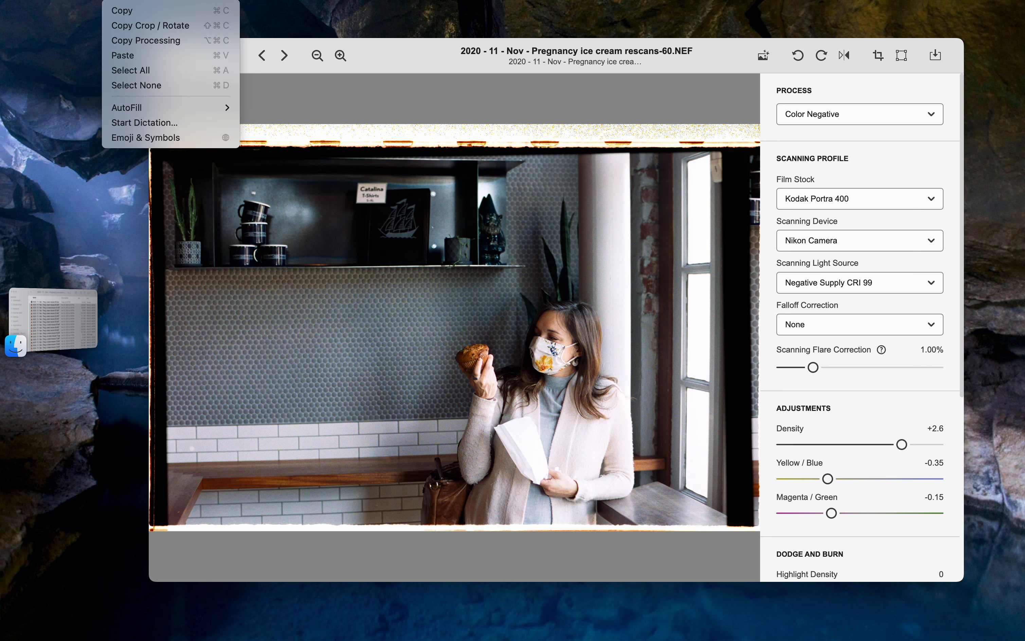
{"action": "mouse_move", "coordinate": [150, 0]}
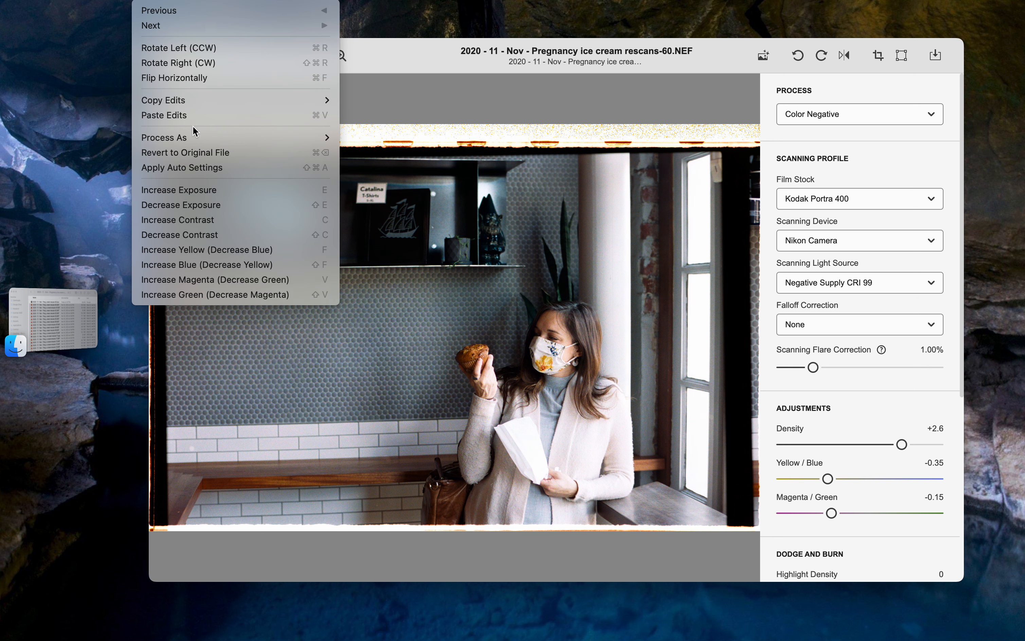
{"action": "mouse_move", "coordinate": [193, 142]}
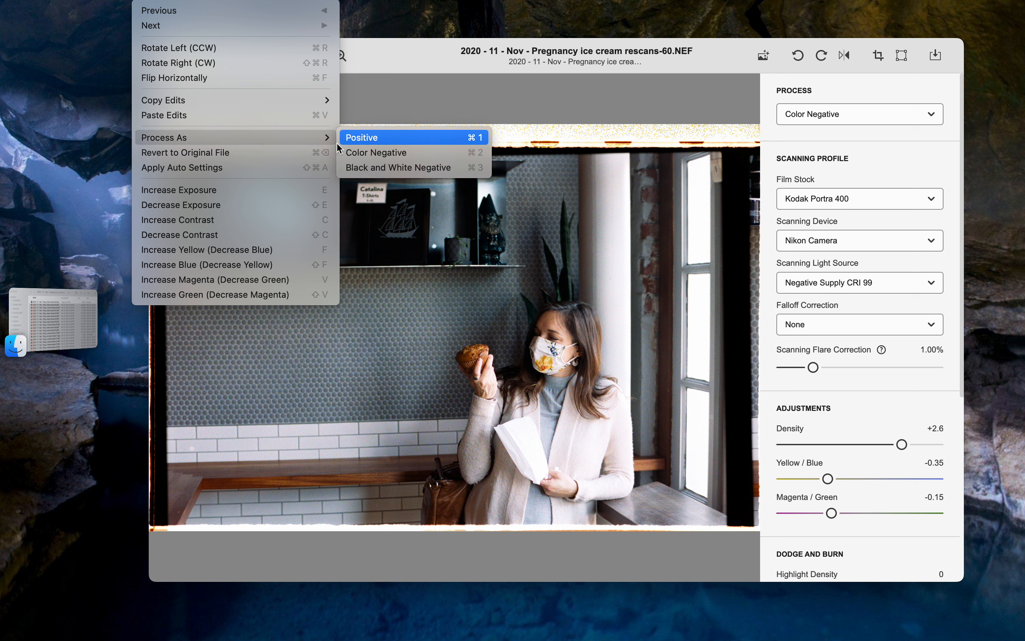
{"action": "left_click", "coordinate": [269, 157]}
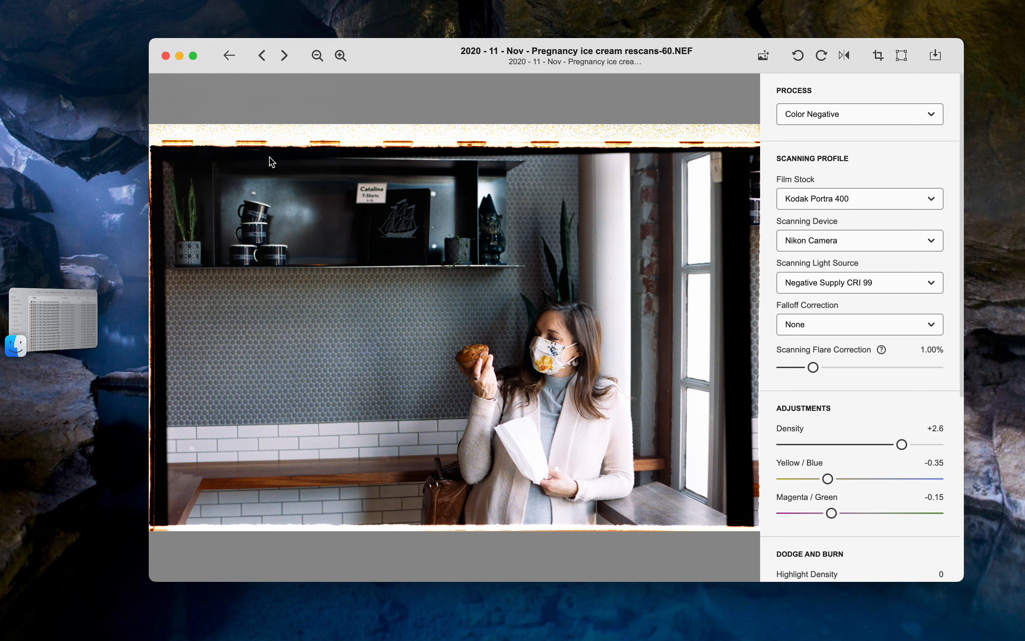
- Process the reverted frame as Color Negative again and apply the auto settings
{"action": "left_click", "coordinate": [842, 117]}
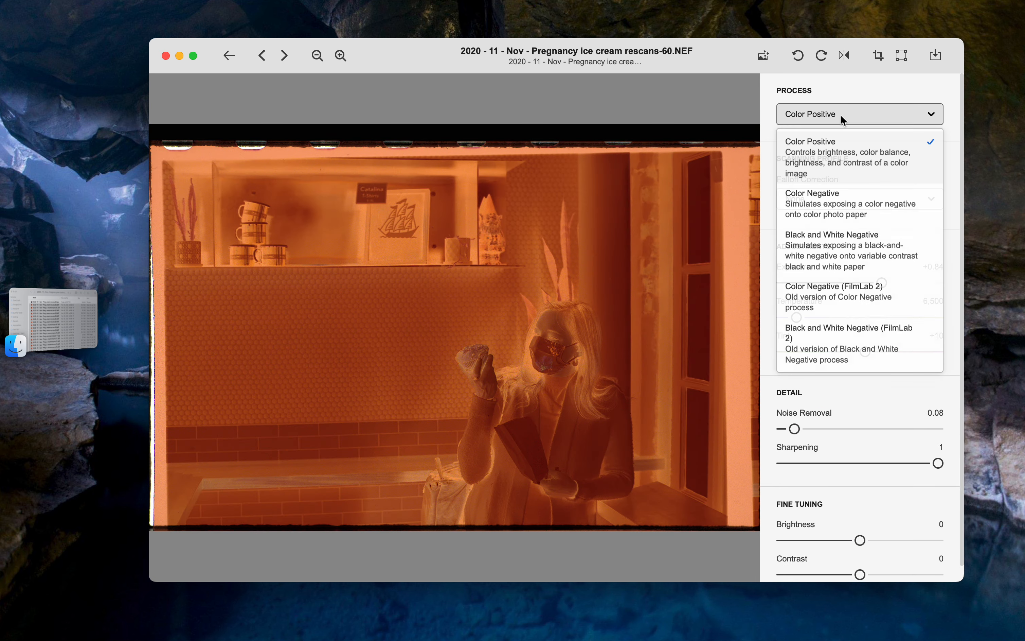
{"action": "left_click", "coordinate": [836, 218]}
{"action": "left_click", "coordinate": [123, 0]}
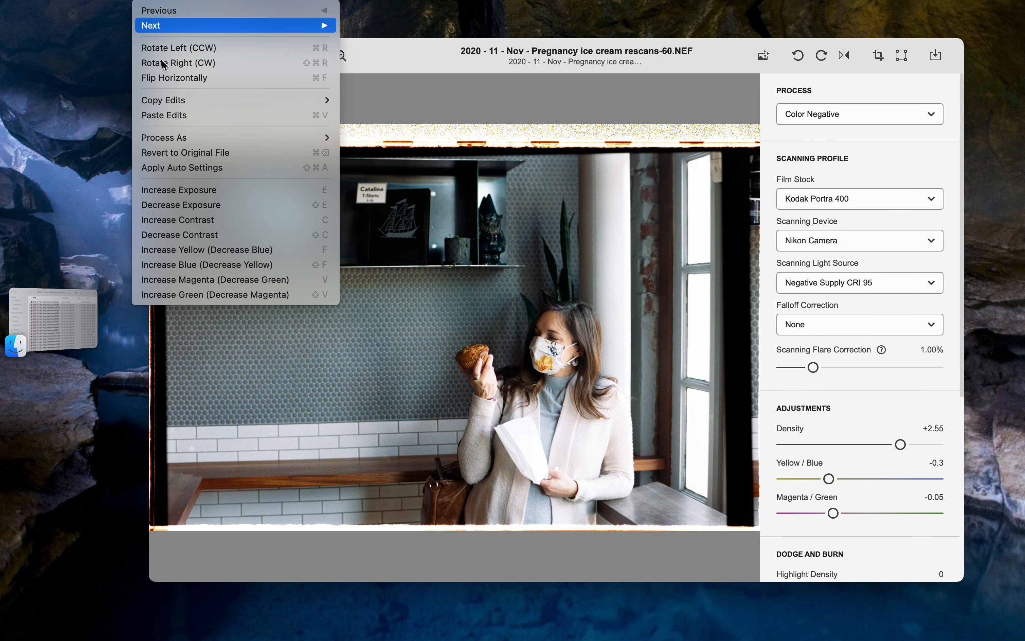
{"action": "left_click", "coordinate": [178, 167]}
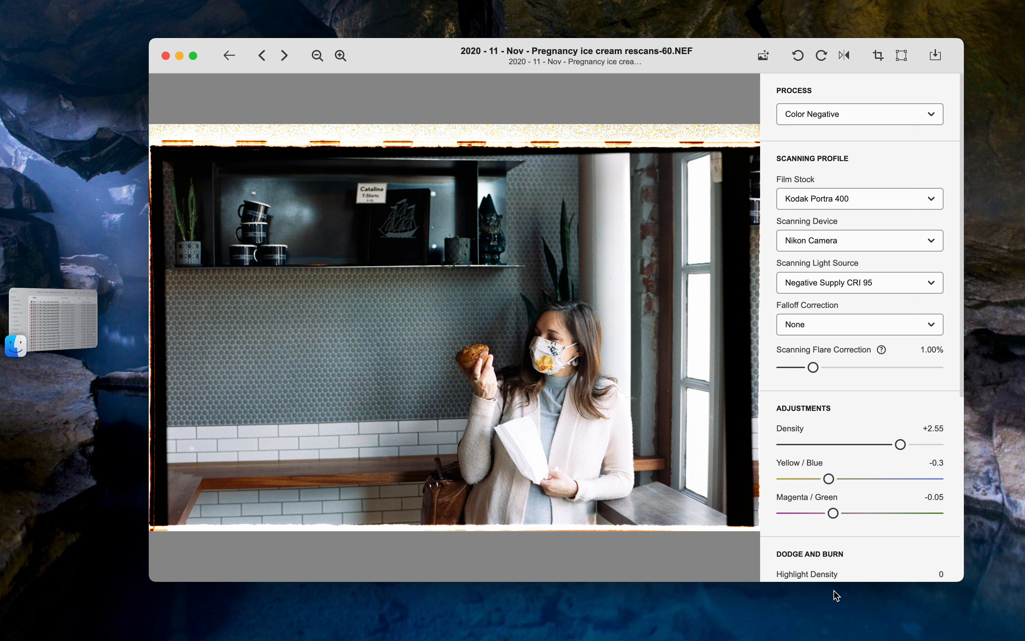
- Set Highlight Density to +0.42 and Brightness to -0.05, keeping Shadow Density and Contrast at 0
{"action": "scroll", "coordinate": [832, 521], "scroll_direction": "down", "scroll_amount": 5}
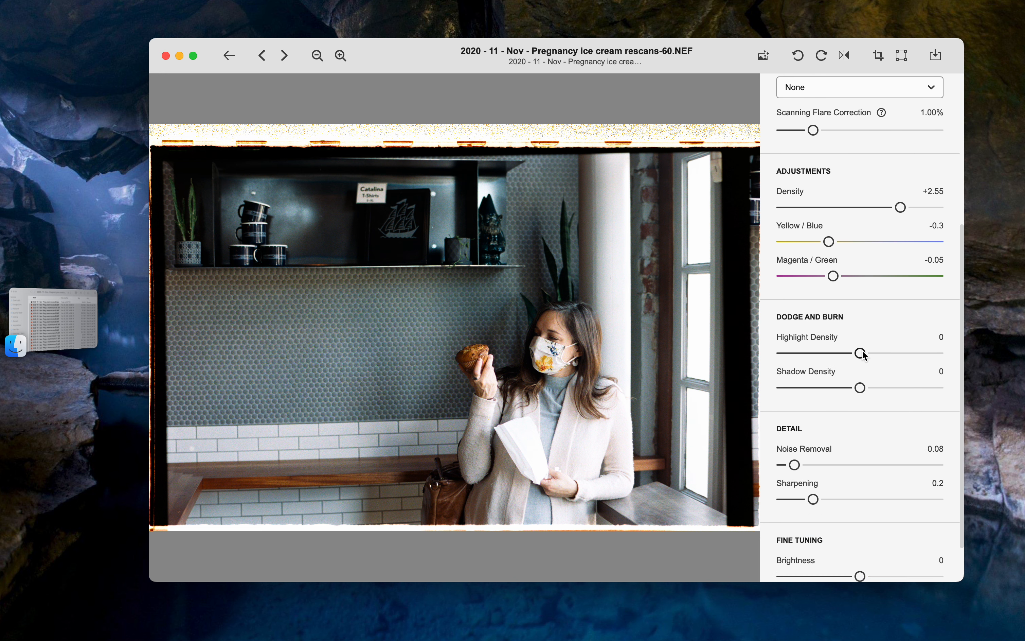
{"action": "left_click_drag", "start_coordinate": [860, 352], "coordinate": [894, 358]}
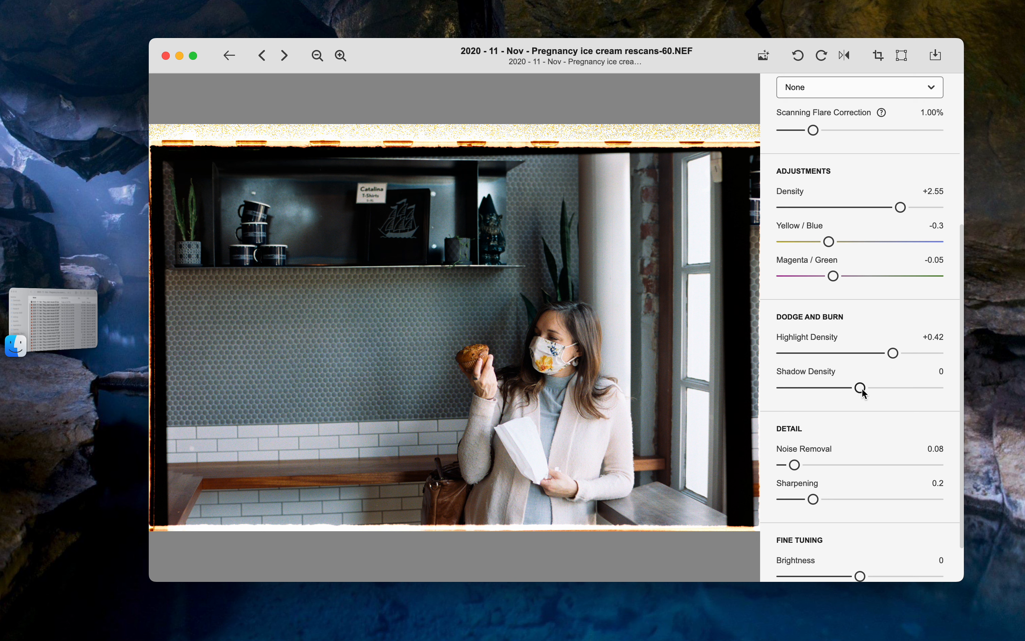
{"action": "mouse_move", "coordinate": [863, 392]}
{"action": "left_mouse_down"}
{"action": "mouse_move", "coordinate": [901, 392]}
{"action": "mouse_move", "coordinate": [807, 410]}
{"action": "mouse_move", "coordinate": [868, 399]}
{"action": "mouse_move", "coordinate": [858, 401]}
{"action": "mouse_move", "coordinate": [858, 390]}
{"action": "left_mouse_up"}
{"action": "scroll", "coordinate": [859, 392], "scroll_direction": "down", "scroll_amount": 3}
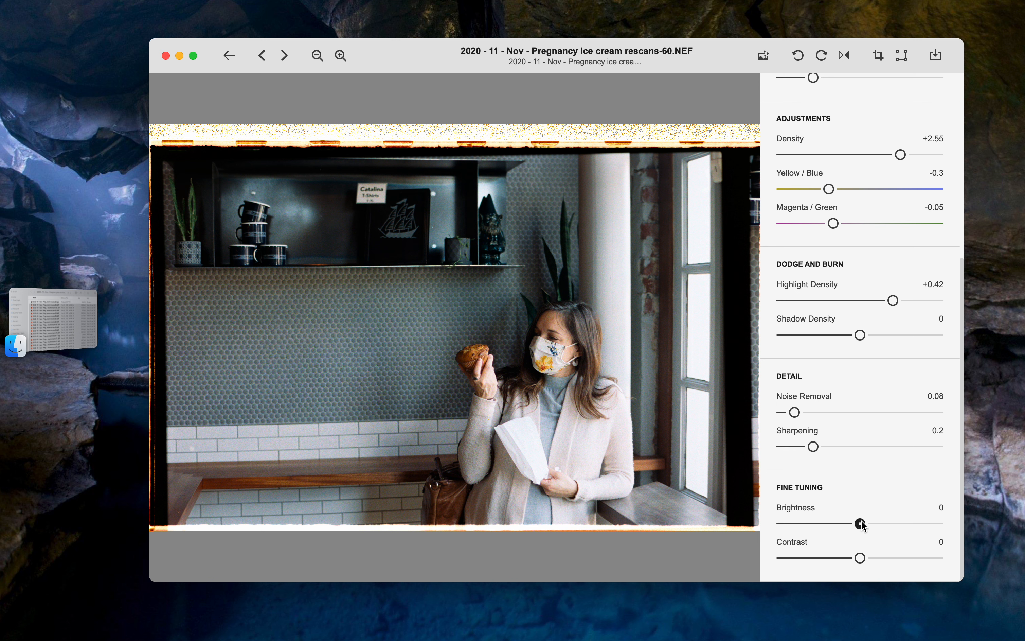
{"action": "left_click_drag", "start_coordinate": [862, 524], "coordinate": [862, 561]}
- Crop off the sprocket-hole strip and the outer film edges, rotate the frame slightly to straighten it, and apply the crop
{"action": "left_click", "coordinate": [878, 56]}
{"action": "left_click_drag", "start_coordinate": [737, 120], "coordinate": [738, 140]}
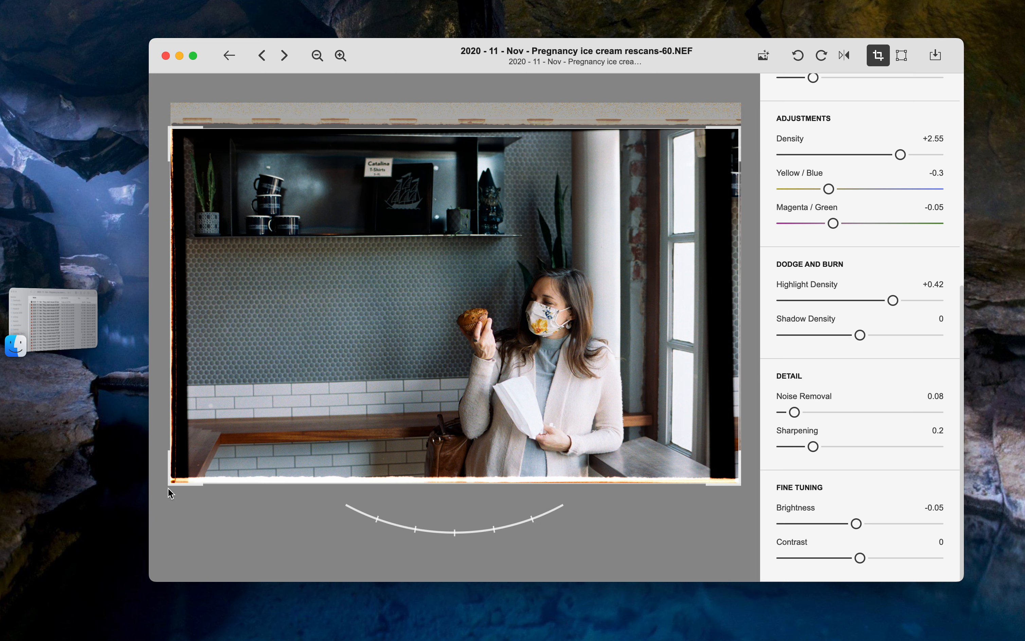
{"action": "left_click_drag", "start_coordinate": [169, 485], "coordinate": [173, 477]}
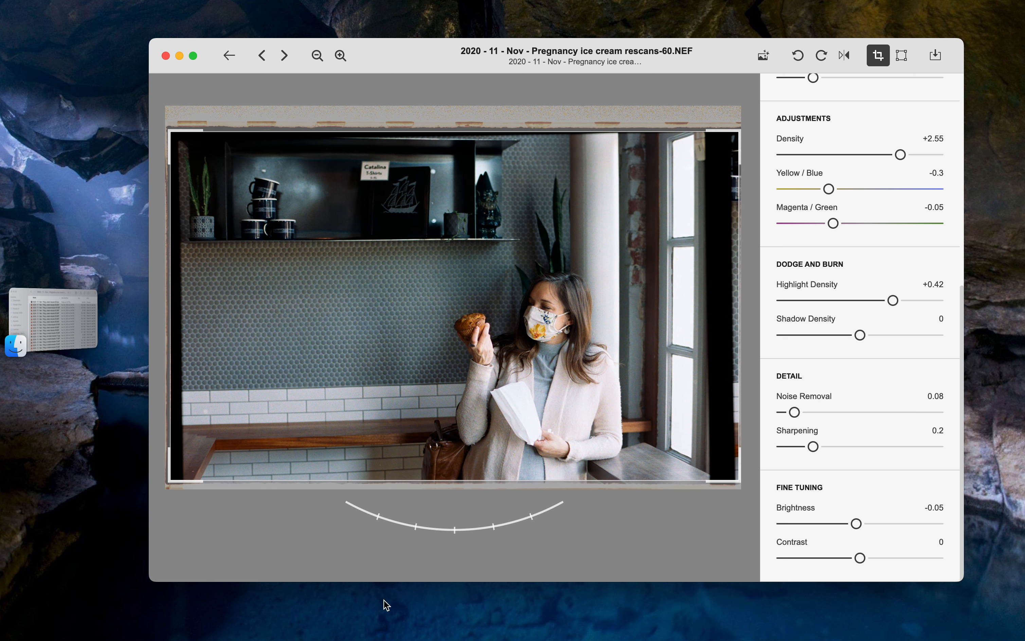
{"action": "mouse_move", "coordinate": [435, 525]}
{"action": "left_mouse_down"}
{"action": "mouse_move", "coordinate": [384, 521]}
{"action": "mouse_move", "coordinate": [478, 538]}
{"action": "mouse_move", "coordinate": [432, 533]}
{"action": "left_mouse_up"}
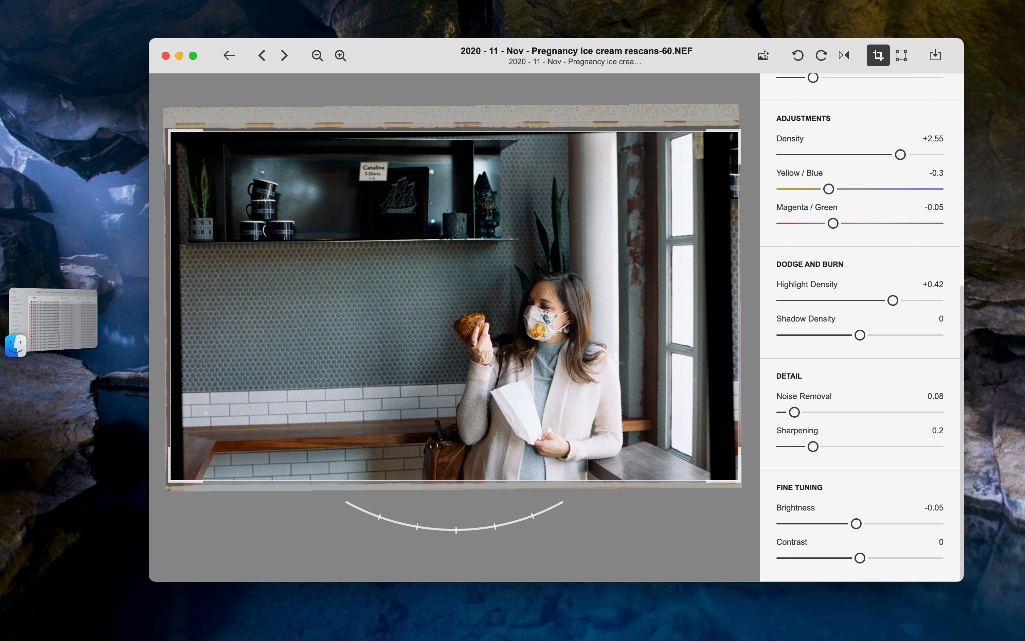
{"action": "left_click", "coordinate": [148, 0]}
{"action": "mouse_move", "coordinate": [201, 145]}
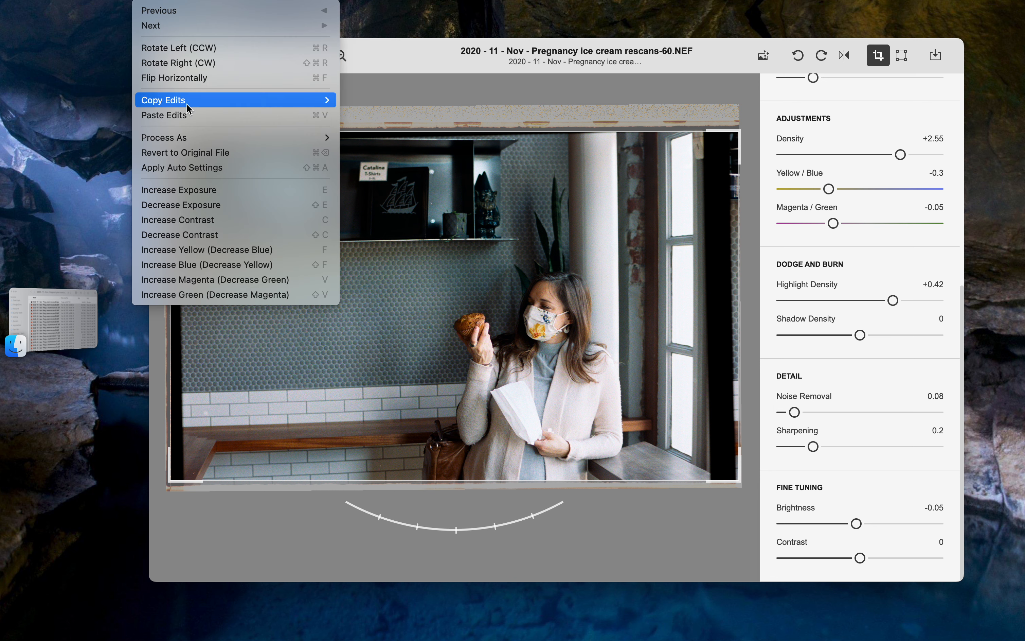
{"action": "mouse_move", "coordinate": [117, 0]}
{"action": "left_click", "coordinate": [449, 416]}
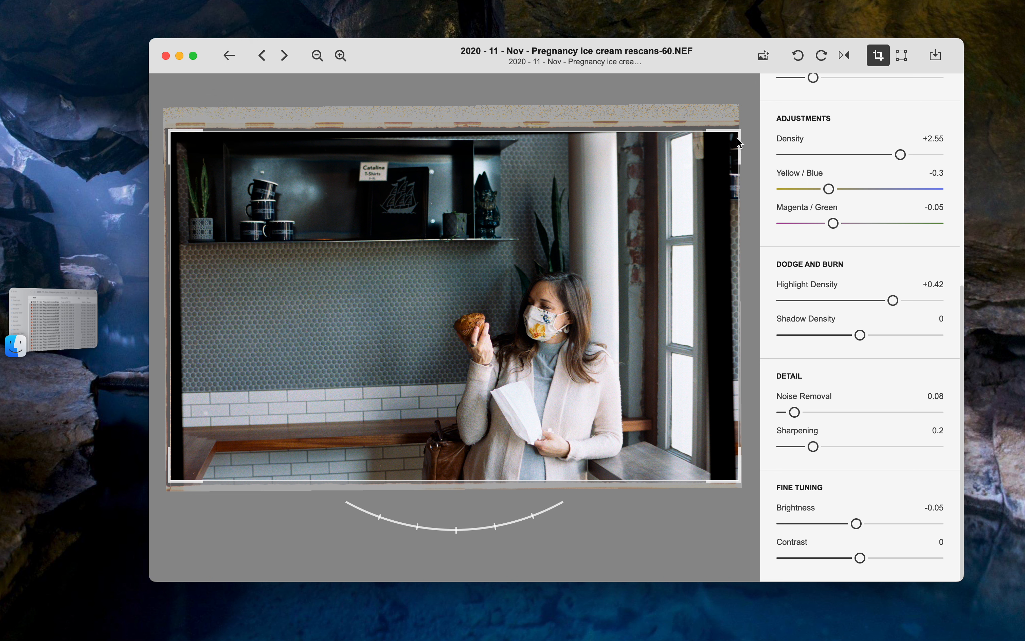
{"action": "left_click_drag", "start_coordinate": [454, 531], "coordinate": [455, 533]}
{"action": "key", "text": "Return"}
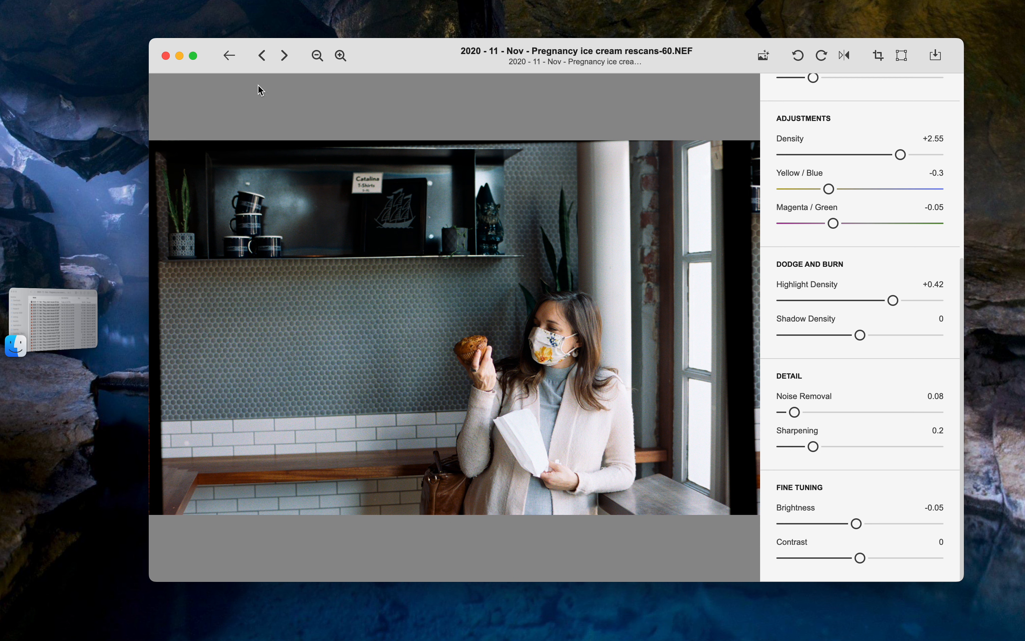
- Apply the rescans-60 frame's edits to all other orange negatives in the thumbnail overview, leaving that first frame out of the selection
{"action": "left_click", "coordinate": [229, 56]}
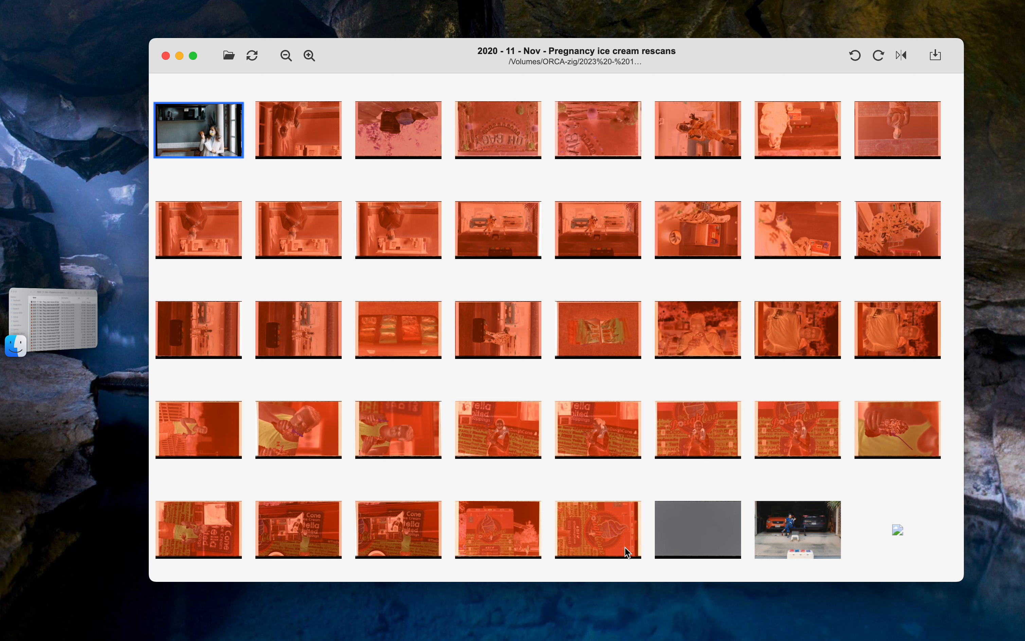
{"action": "left_click", "coordinate": [614, 542], "text": "shift"}
{"action": "left_click", "coordinate": [211, 122], "text": "super"}
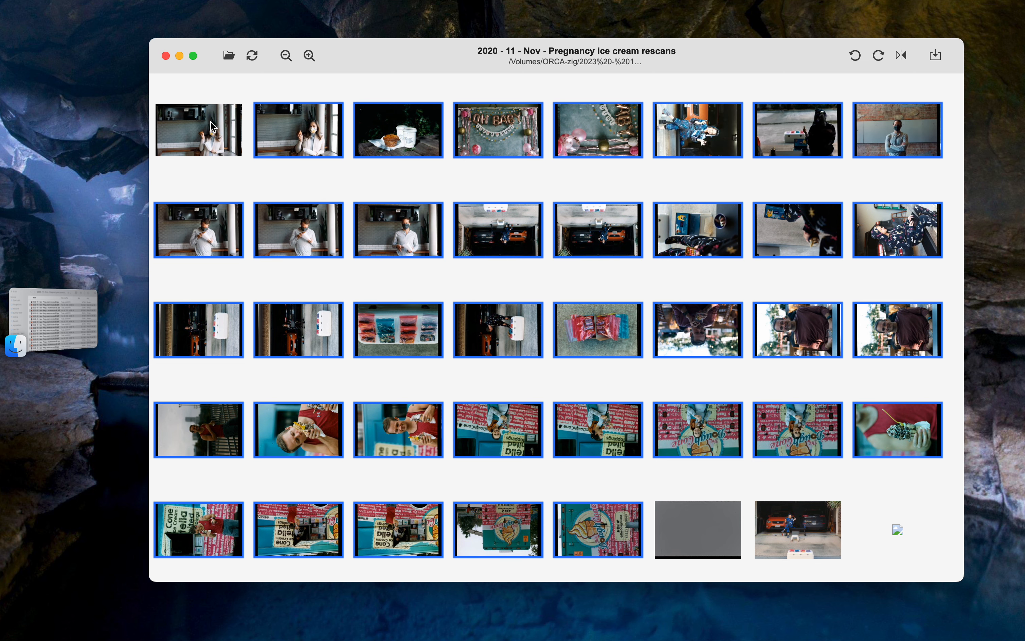
- Step through the opened frames to rescans-62 and set its Density to +2.9 and Shadow Density to -0.35
{"action": "double_click", "coordinate": [211, 121]}
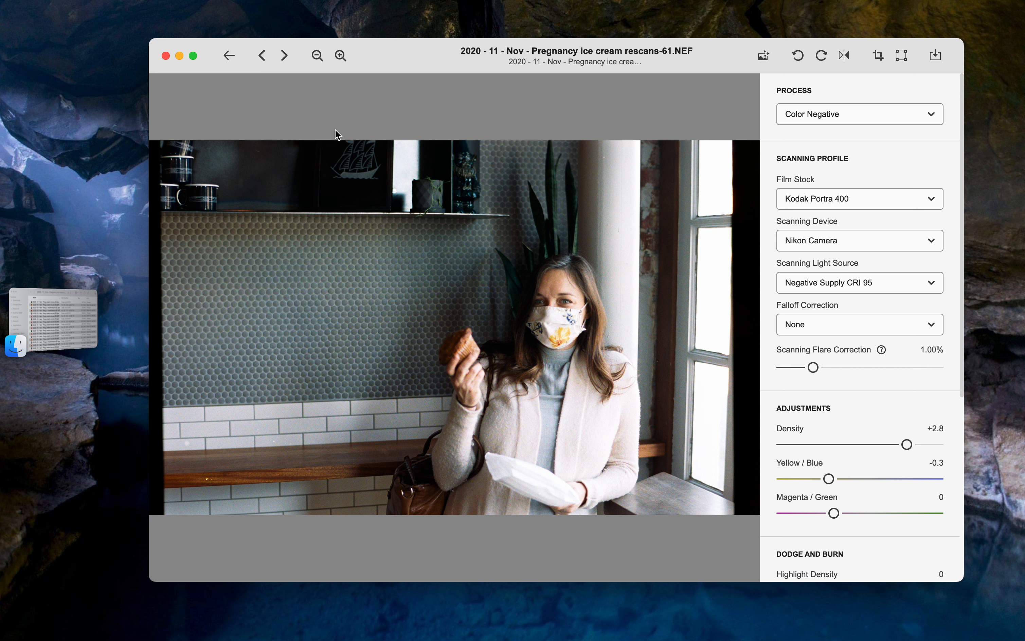
{"action": "key", "text": "Right"}
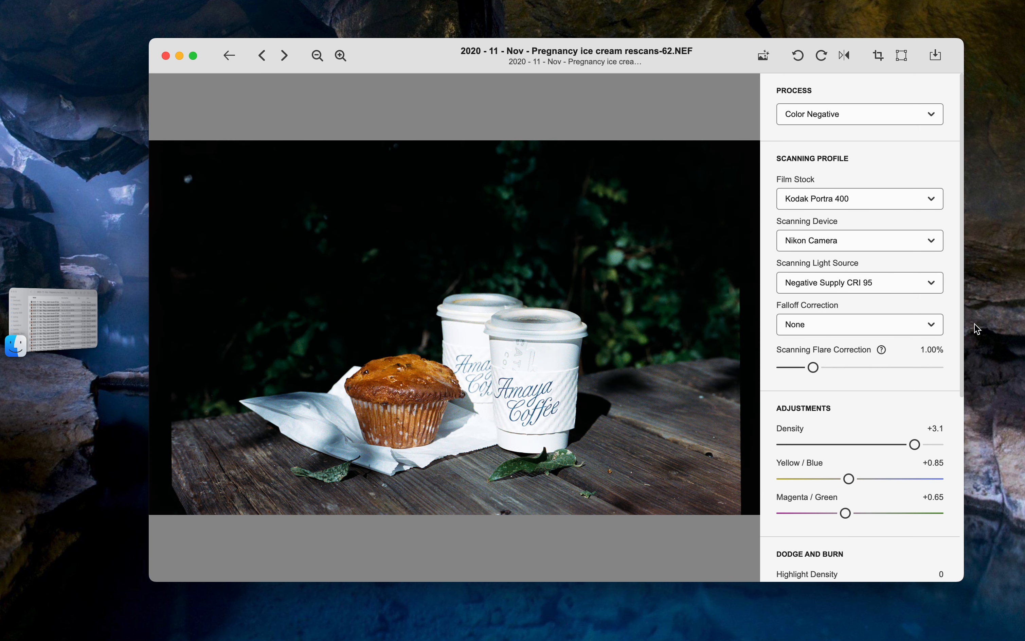
{"action": "left_click_drag", "start_coordinate": [914, 443], "coordinate": [909, 444]}
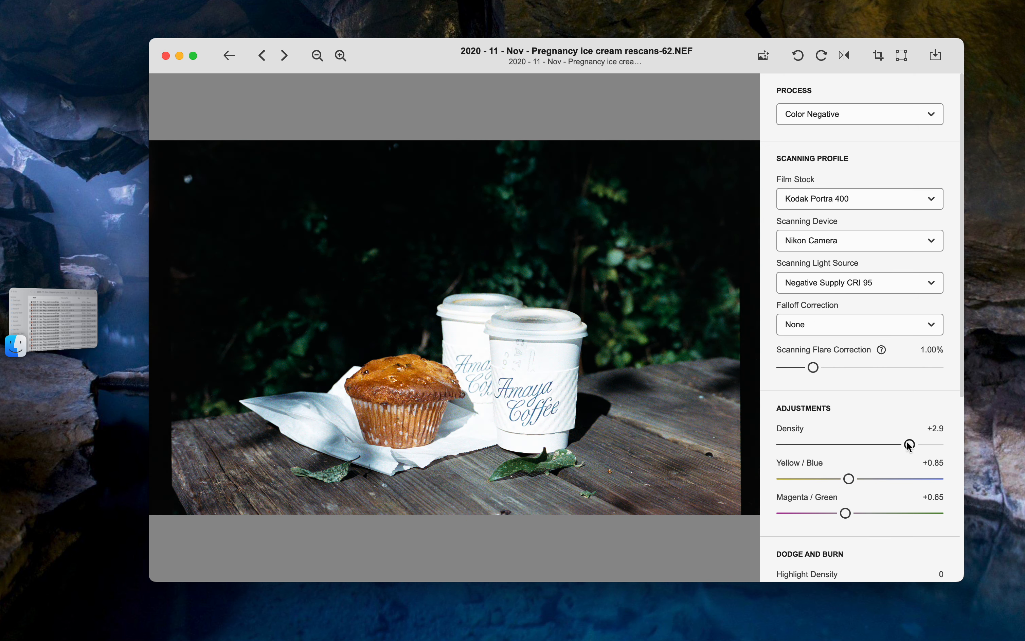
{"action": "scroll", "coordinate": [900, 458], "scroll_direction": "down", "scroll_amount": 3}
{"action": "scroll", "coordinate": [900, 458], "scroll_direction": "down", "scroll_amount": 1}
{"action": "left_click_drag", "start_coordinate": [860, 507], "coordinate": [833, 508]}
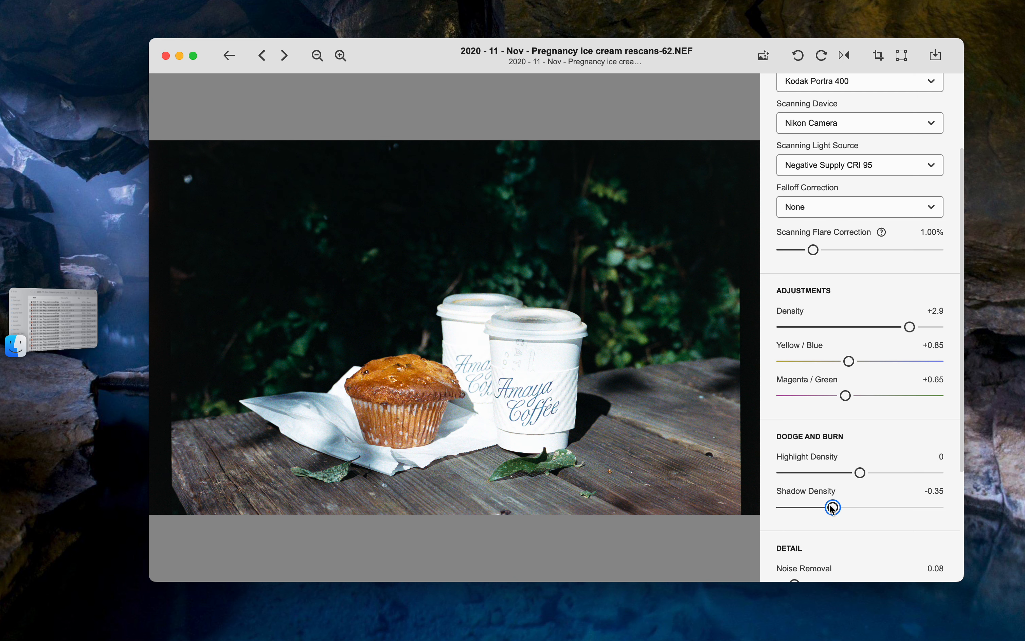
- Set Density to +1.85 and Magenta/Green to -0.25 on the rescans-63 frame, and go on to rescans-64
{"action": "left_click", "coordinate": [284, 55]}
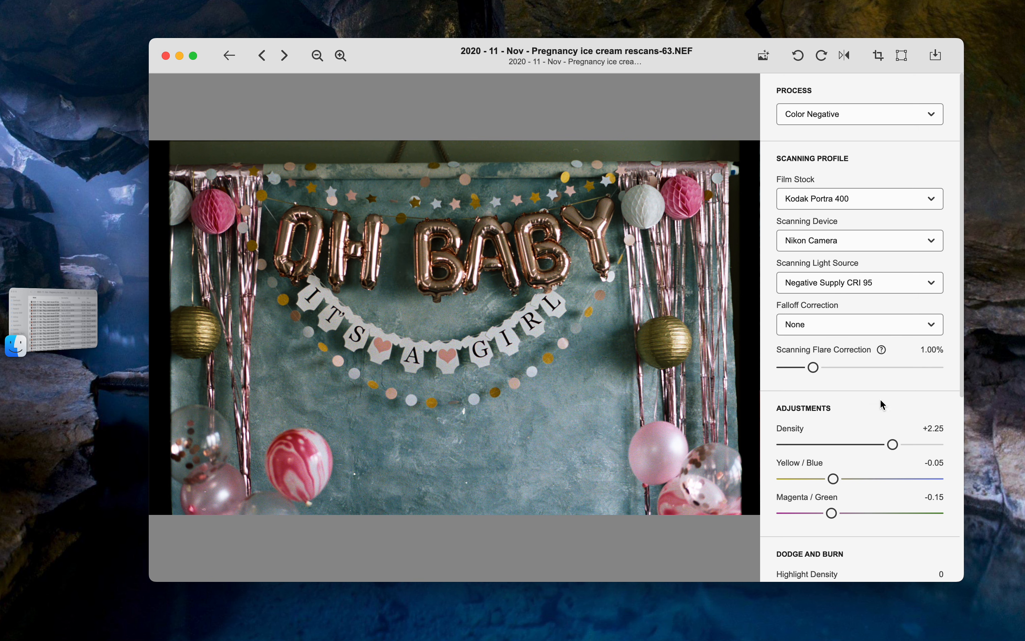
{"action": "left_click_drag", "start_coordinate": [833, 512], "coordinate": [832, 513]}
{"action": "left_click_drag", "start_coordinate": [892, 445], "coordinate": [882, 448]}
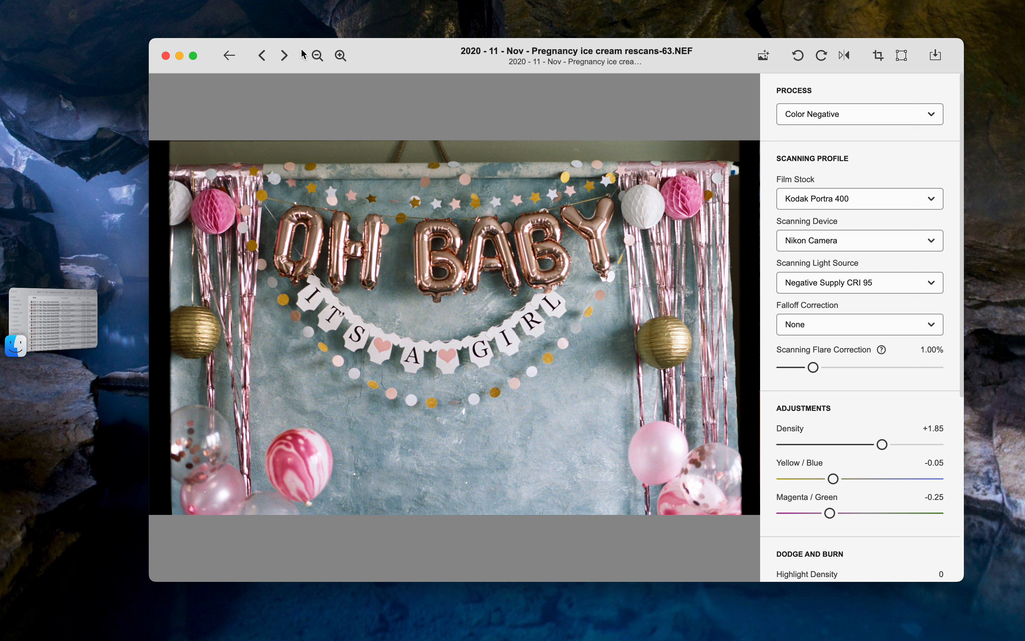
{"action": "left_click", "coordinate": [284, 56]}
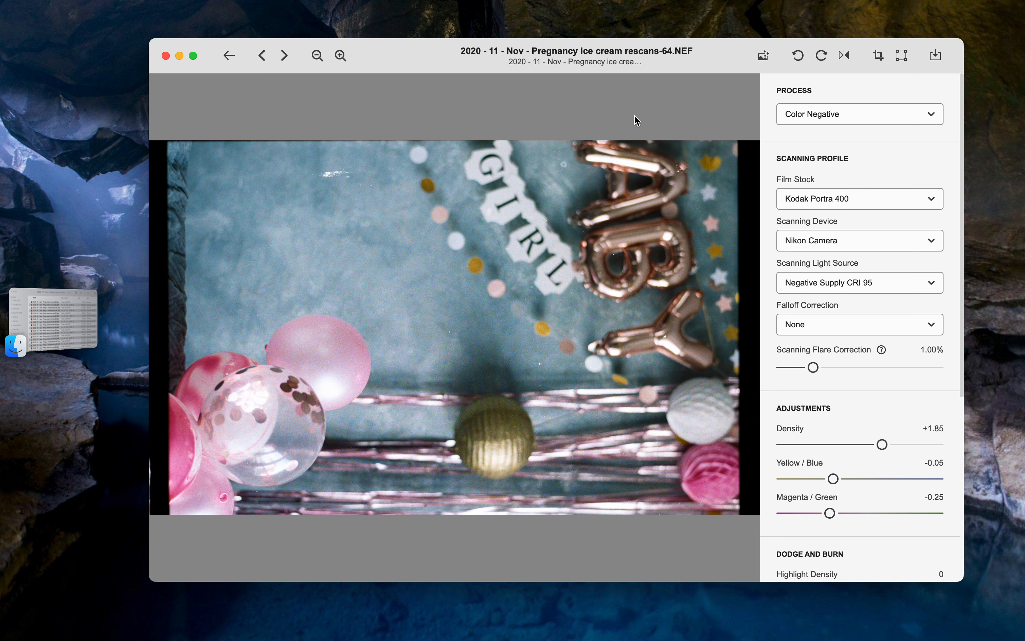
- Rotate the rescans-64 frame 90° counterclockwise and set its Magenta/Green to -0.15, keeping Density at +1.85
{"action": "left_click", "coordinate": [798, 56]}
{"action": "left_click_drag", "start_coordinate": [830, 513], "coordinate": [831, 513]}
{"action": "left_click_drag", "start_coordinate": [882, 444], "coordinate": [883, 444]}
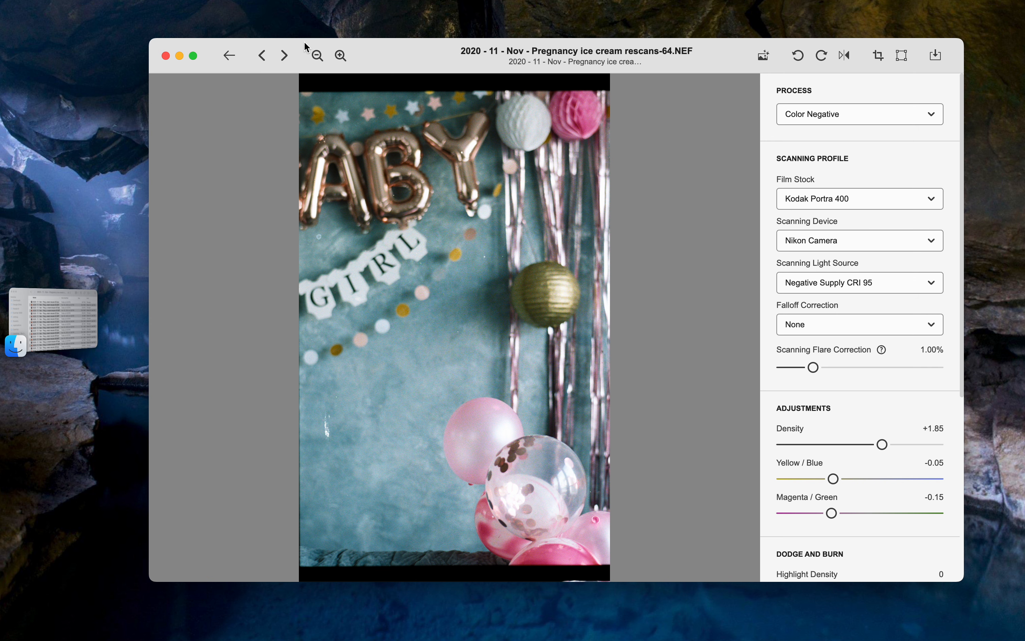
- Rotate the rescans-65 frame 90° counterclockwise, set its Density to +2.7 and raise its Highlight Density slightly
{"action": "left_click", "coordinate": [285, 56]}
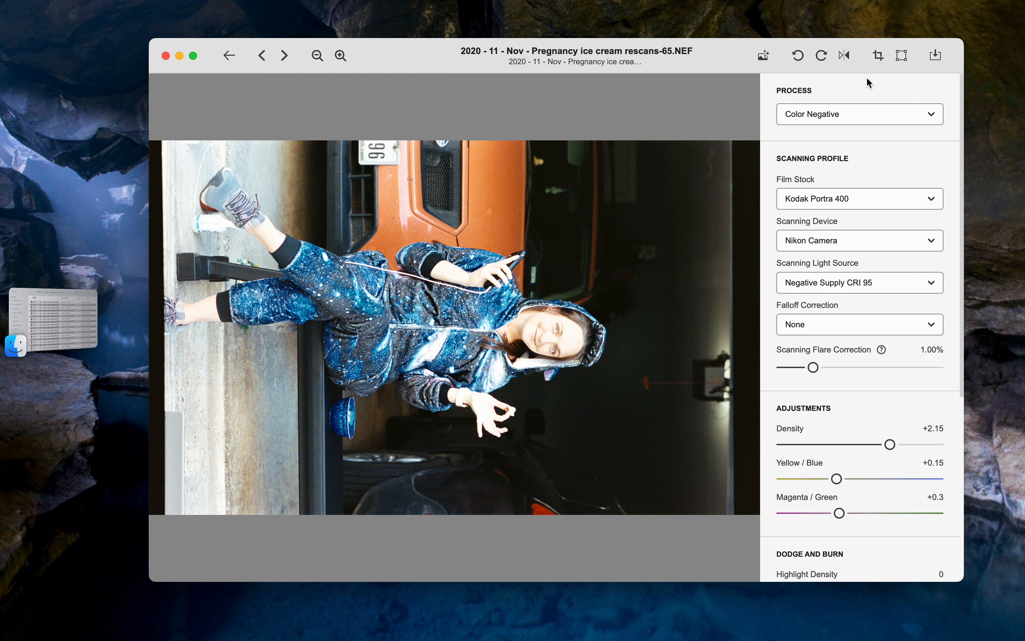
{"action": "left_click", "coordinate": [798, 56]}
{"action": "left_click_drag", "start_coordinate": [890, 444], "coordinate": [905, 445]}
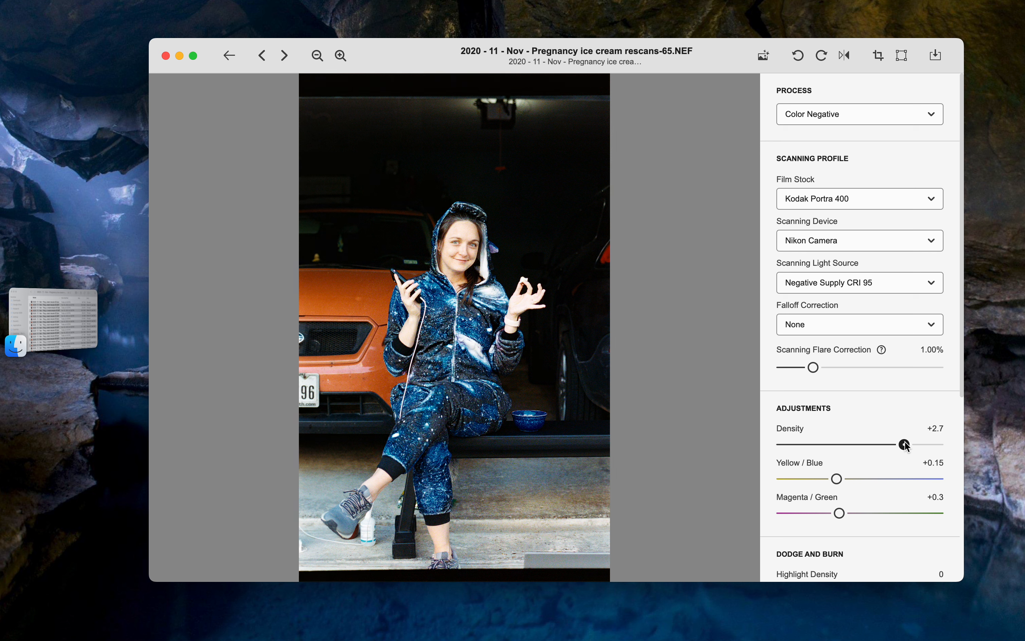
{"action": "scroll", "coordinate": [843, 494], "scroll_direction": "down", "scroll_amount": 4}
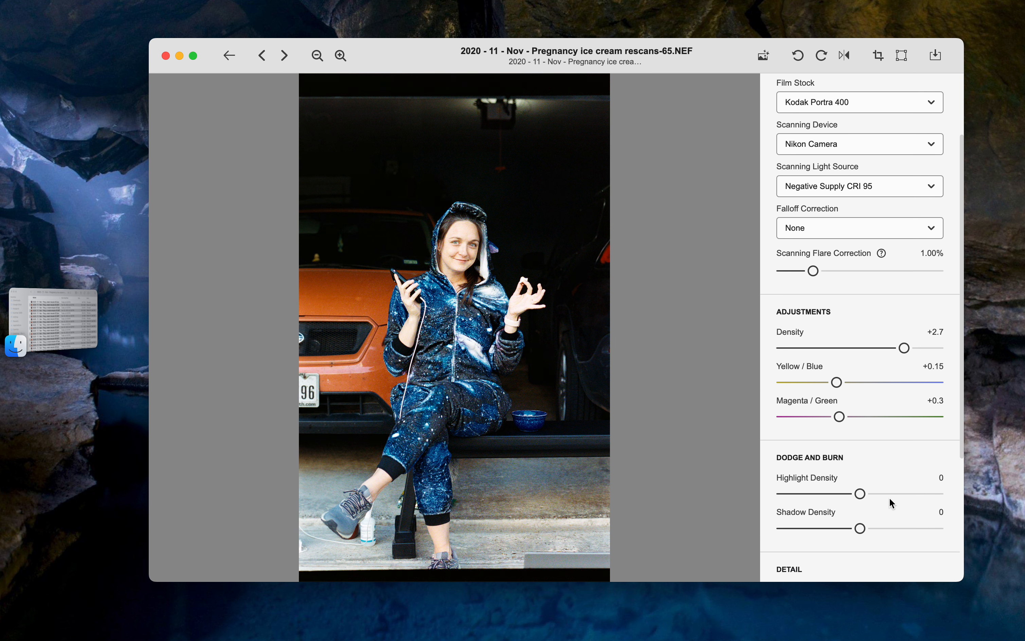
{"action": "left_click_drag", "start_coordinate": [860, 493], "coordinate": [880, 494]}
- Set Density to +1.15 and Highlight Density to +0.66 on the rescans-66 frame
{"action": "left_click", "coordinate": [284, 55]}
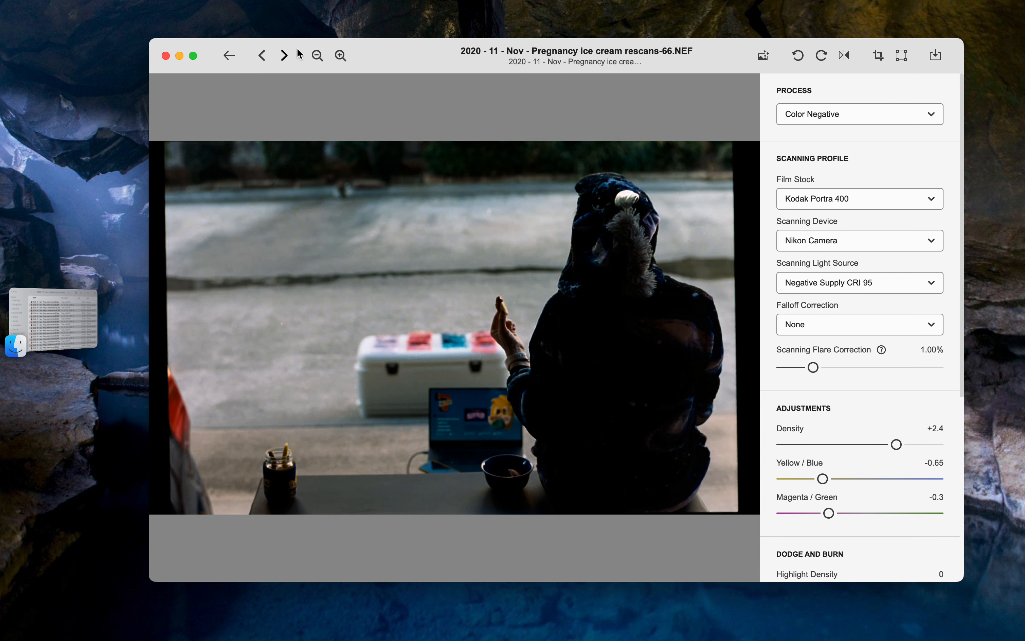
{"action": "mouse_move", "coordinate": [895, 444]}
{"action": "left_mouse_down"}
{"action": "mouse_move", "coordinate": [864, 445]}
{"action": "mouse_move", "coordinate": [873, 411]}
{"action": "mouse_move", "coordinate": [912, 410]}
{"action": "left_mouse_up"}
{"action": "scroll", "coordinate": [864, 467], "scroll_direction": "down", "scroll_amount": 3}
{"action": "scroll", "coordinate": [864, 470], "scroll_direction": "down", "scroll_amount": 2}
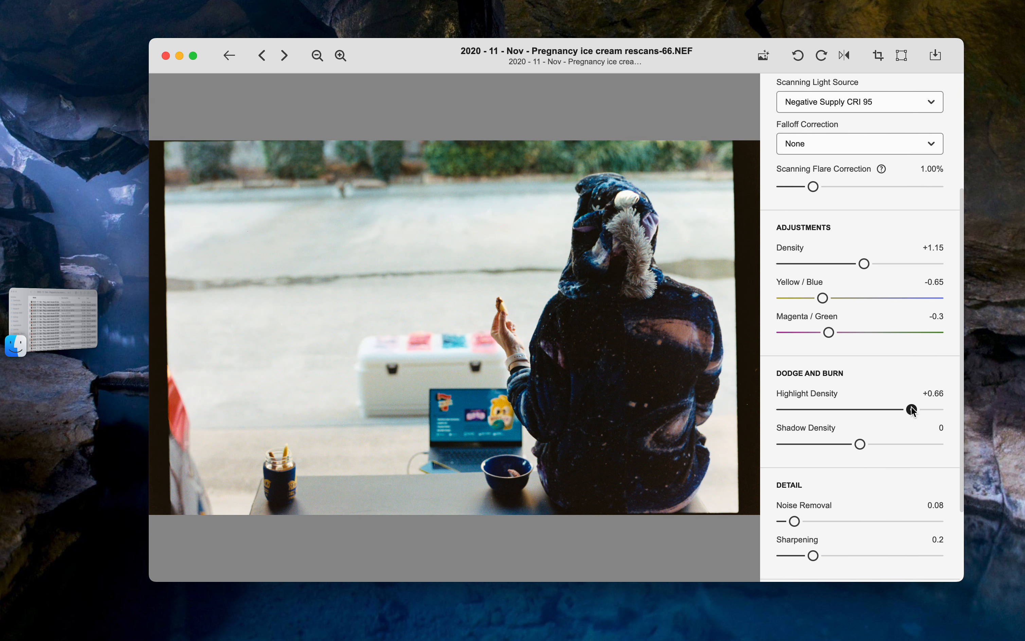
- Step through the following frames to rescans-71 and rotate it 180° so the garage scene is upright
{"action": "left_click", "coordinate": [284, 55]}
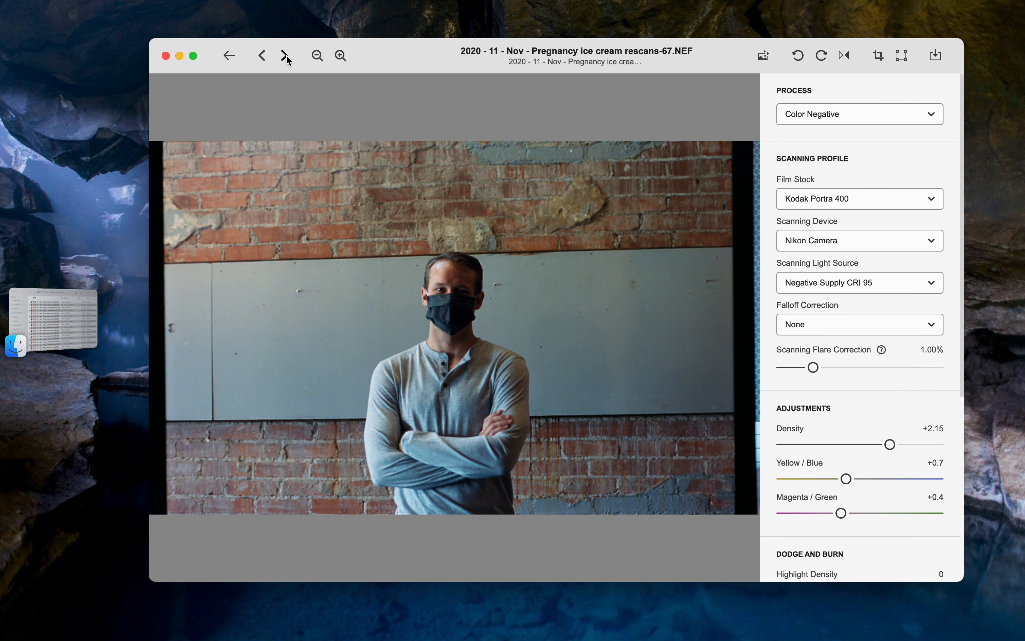
{"action": "left_click", "coordinate": [285, 55]}
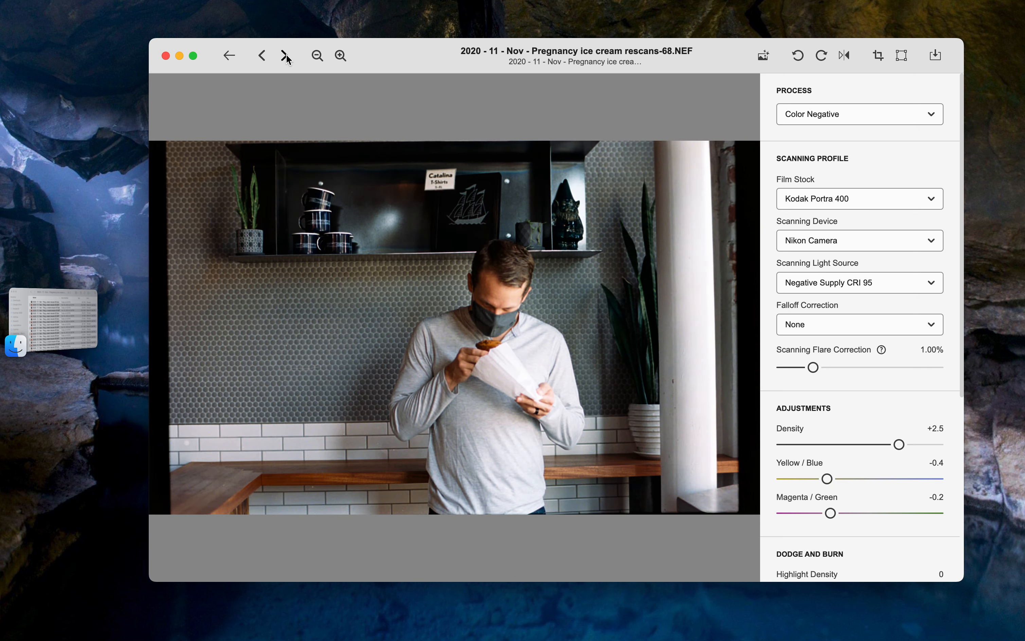
{"action": "left_click", "coordinate": [284, 55]}
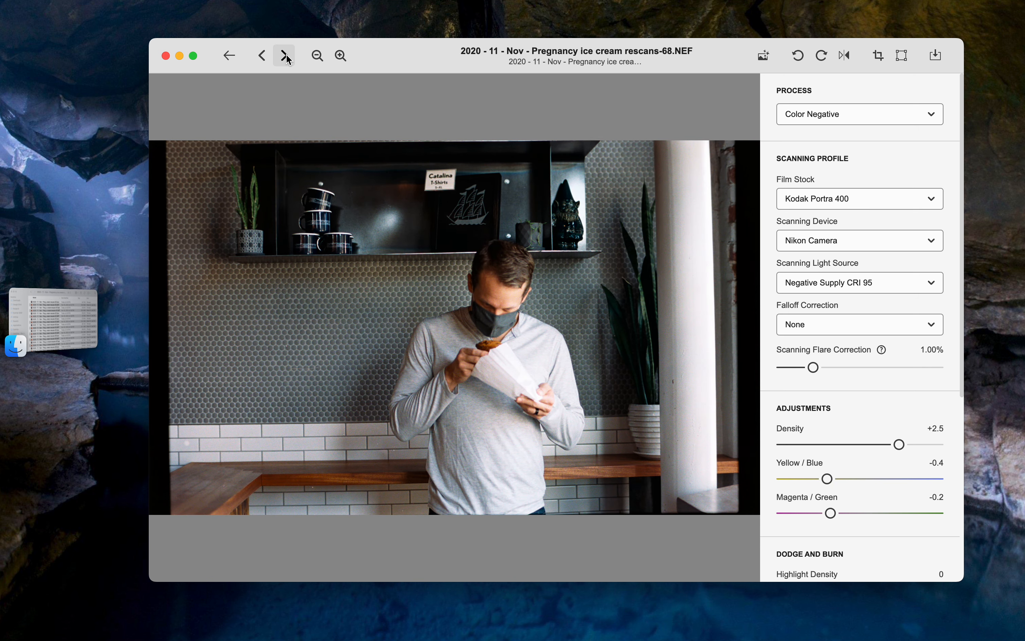
{"action": "left_click", "coordinate": [285, 55]}
{"action": "left_click", "coordinate": [285, 55]}
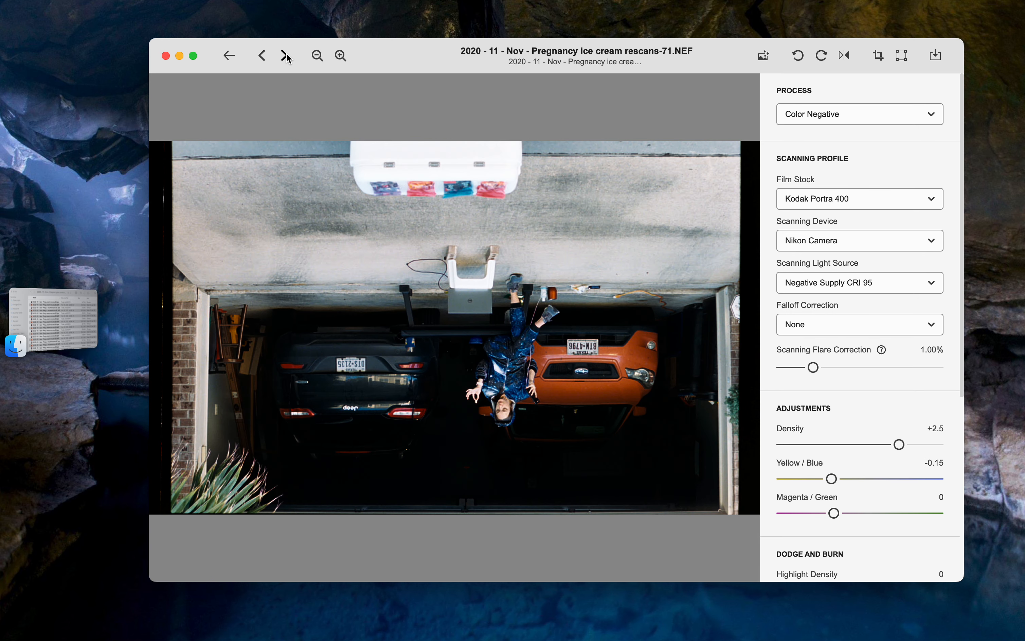
{"action": "left_click", "coordinate": [821, 55]}
{"action": "left_click", "coordinate": [821, 55]}
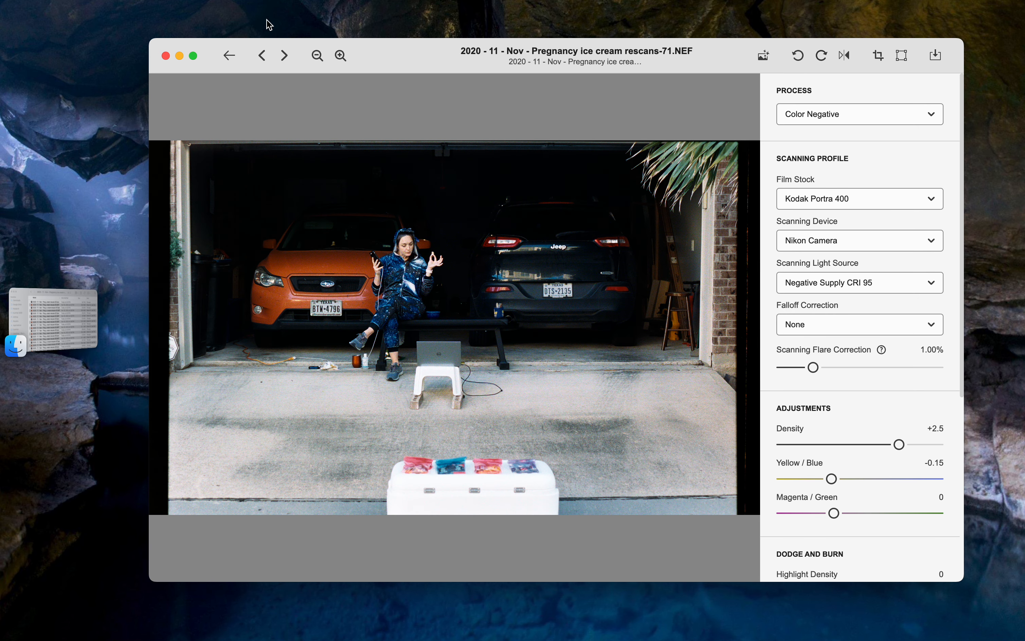
- Set Density to +2.4, Highlight Density to +0.34 and Yellow/Blue to -0.2 on the rescans-71 frame
{"action": "left_click_drag", "start_coordinate": [900, 444], "coordinate": [897, 445]}
{"action": "scroll", "coordinate": [866, 513], "scroll_direction": "down", "scroll_amount": 3}
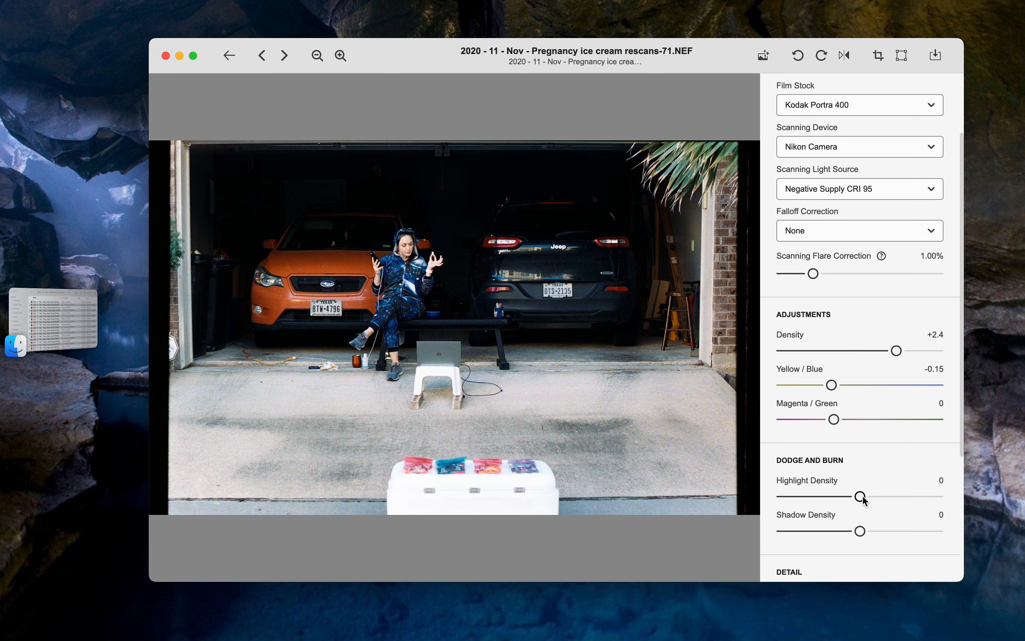
{"action": "left_click_drag", "start_coordinate": [862, 499], "coordinate": [887, 489]}
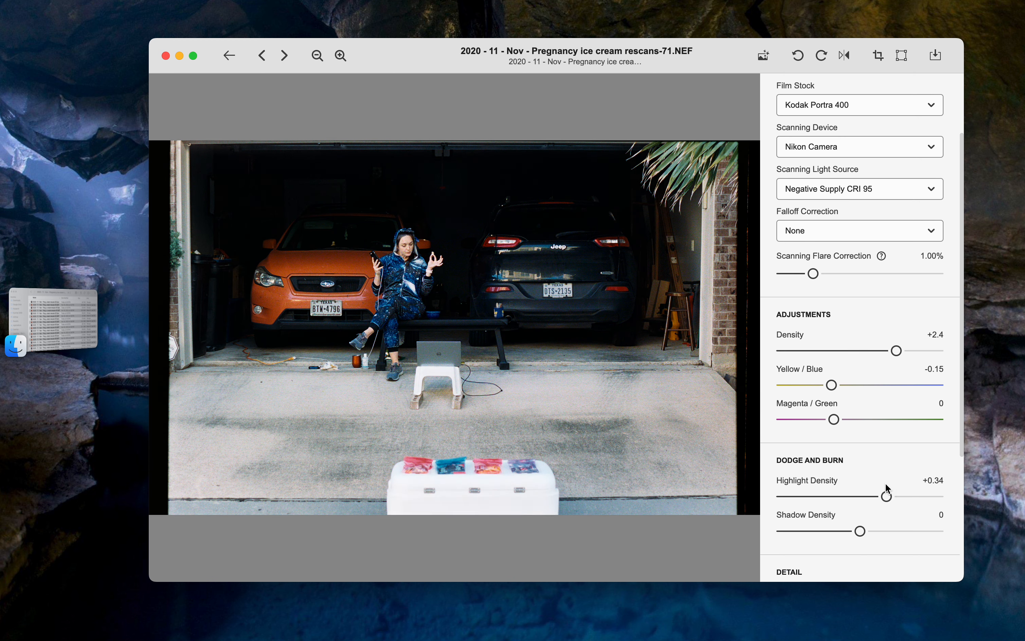
{"action": "left_click_drag", "start_coordinate": [833, 385], "coordinate": [831, 386]}
- Copy the rescans-71 edits and rotation to the rescans-72 frame, and raise the Density of rescans-72 slightly
{"action": "left_click", "coordinate": [285, 57]}
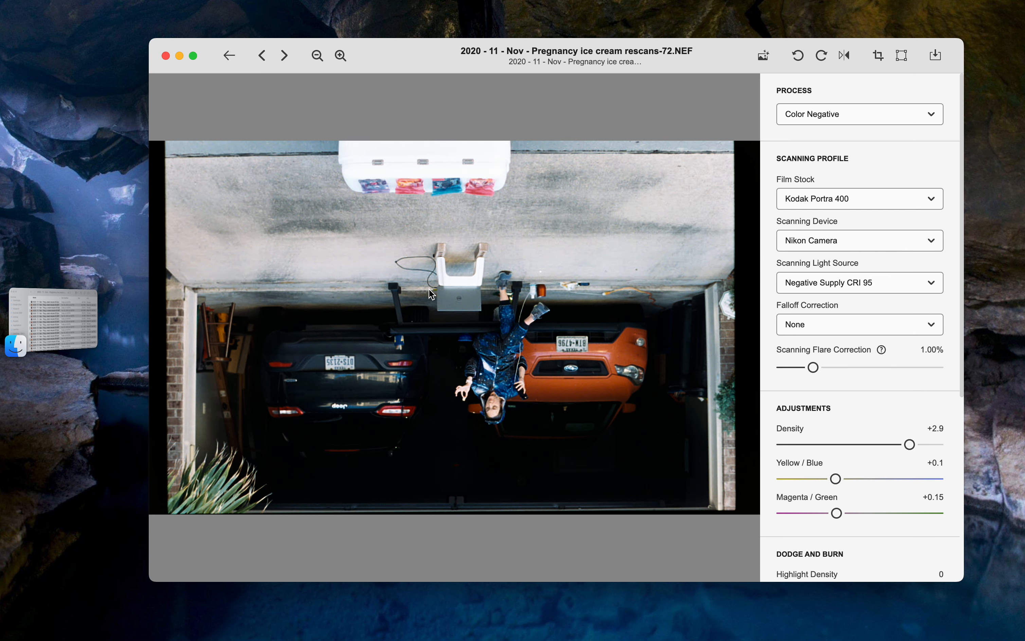
{"action": "left_click", "coordinate": [262, 55]}
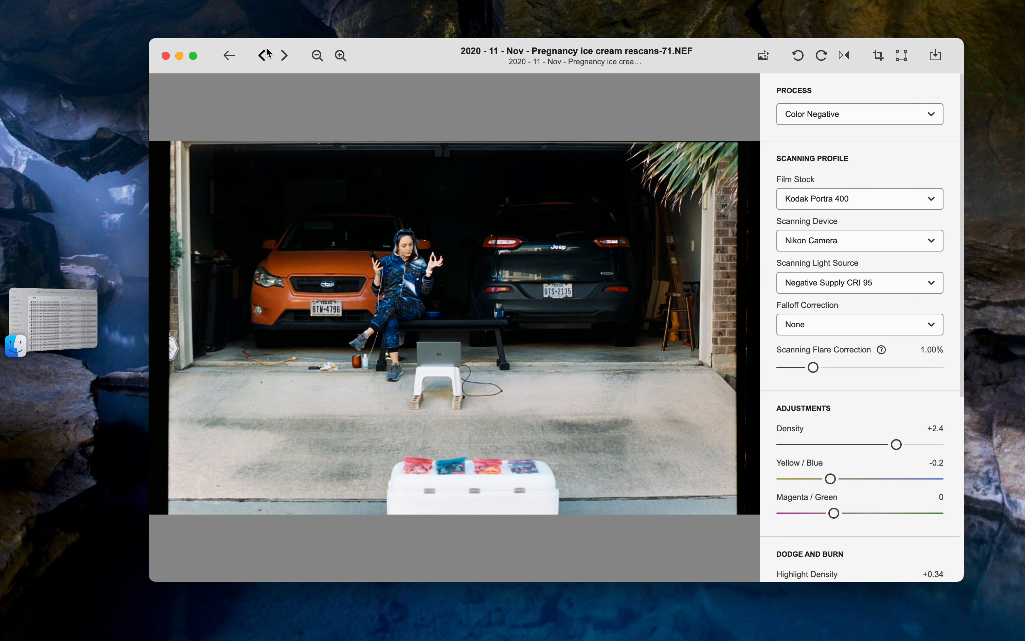
{"action": "left_click", "coordinate": [284, 55]}
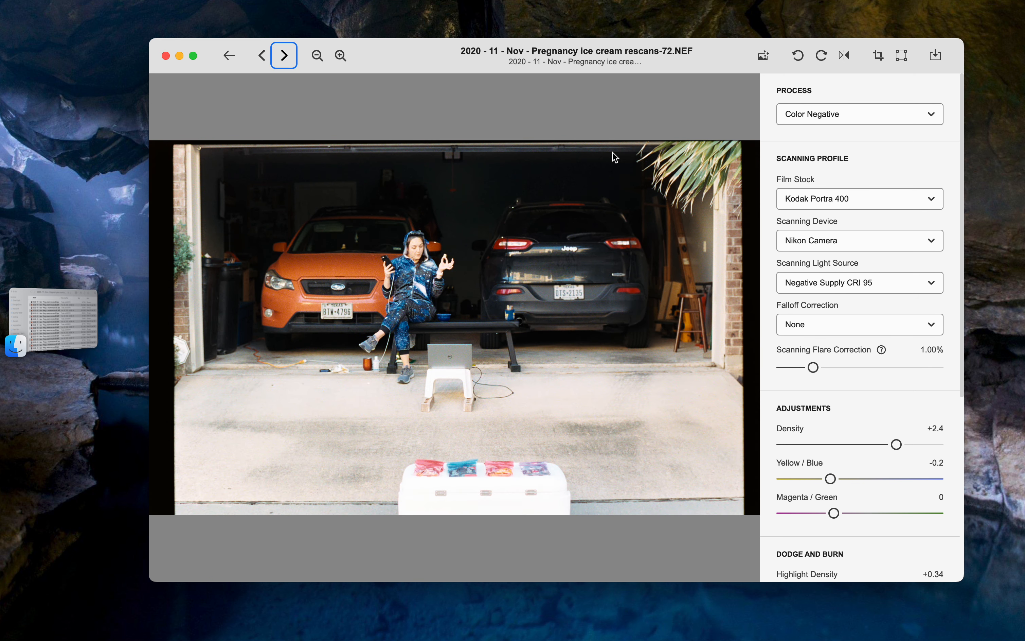
{"action": "left_click_drag", "start_coordinate": [894, 446], "coordinate": [906, 446]}
- Go on to the rescans-73 frame and rotate it to upright portrait orientation, 90° clockwise overall
{"action": "left_click", "coordinate": [284, 55]}
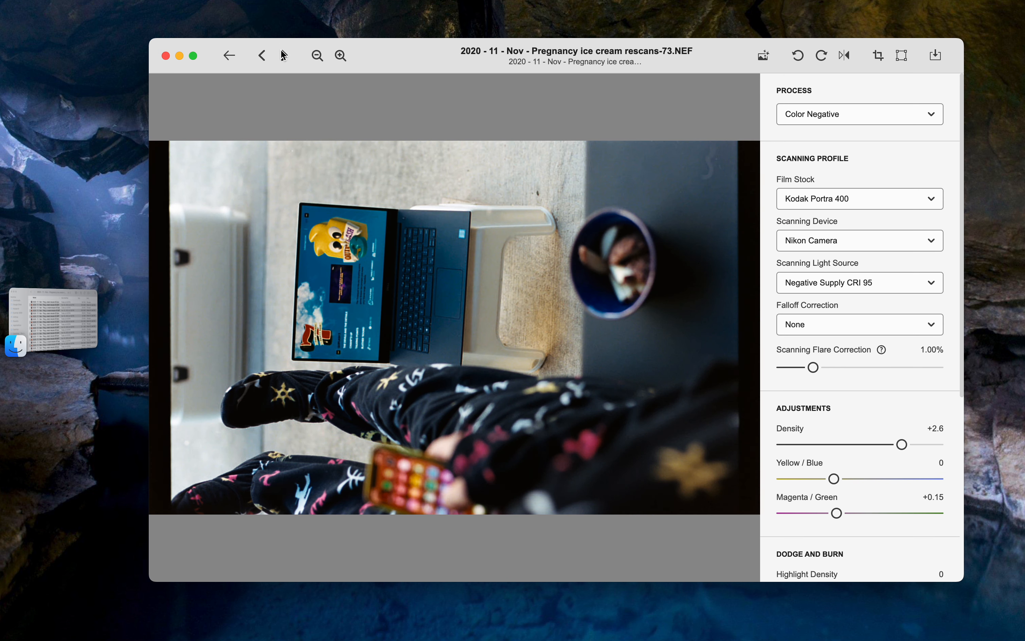
{"action": "left_click", "coordinate": [799, 56]}
{"action": "double_click", "coordinate": [798, 56]}
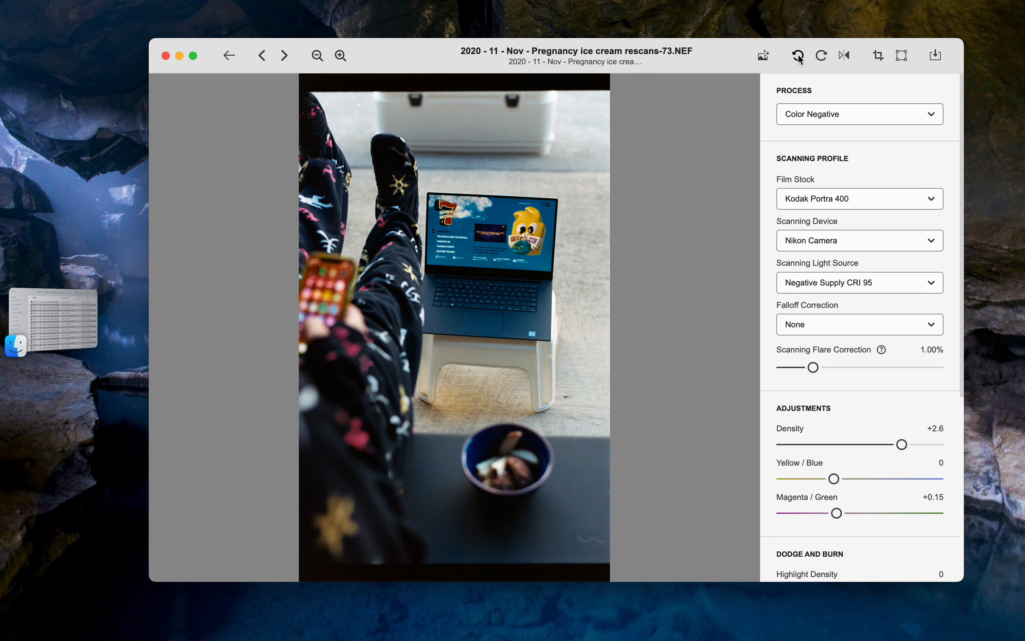
- Rotate the rescans-74 frame 180° and set its Density to +1.85
{"action": "left_click", "coordinate": [285, 57]}
{"action": "left_click", "coordinate": [261, 56]}
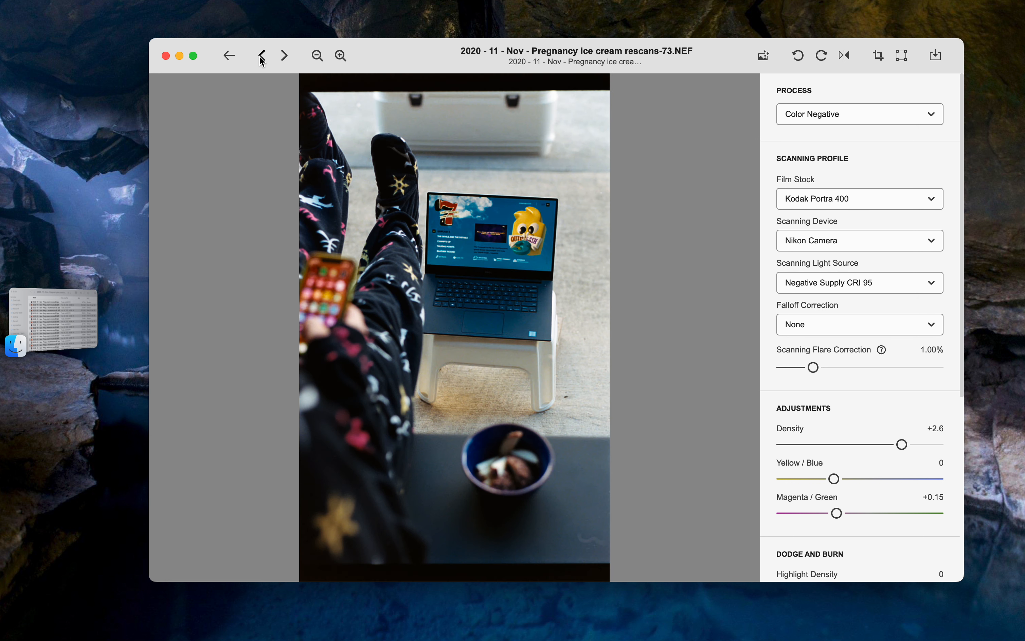
{"action": "left_click", "coordinate": [285, 57]}
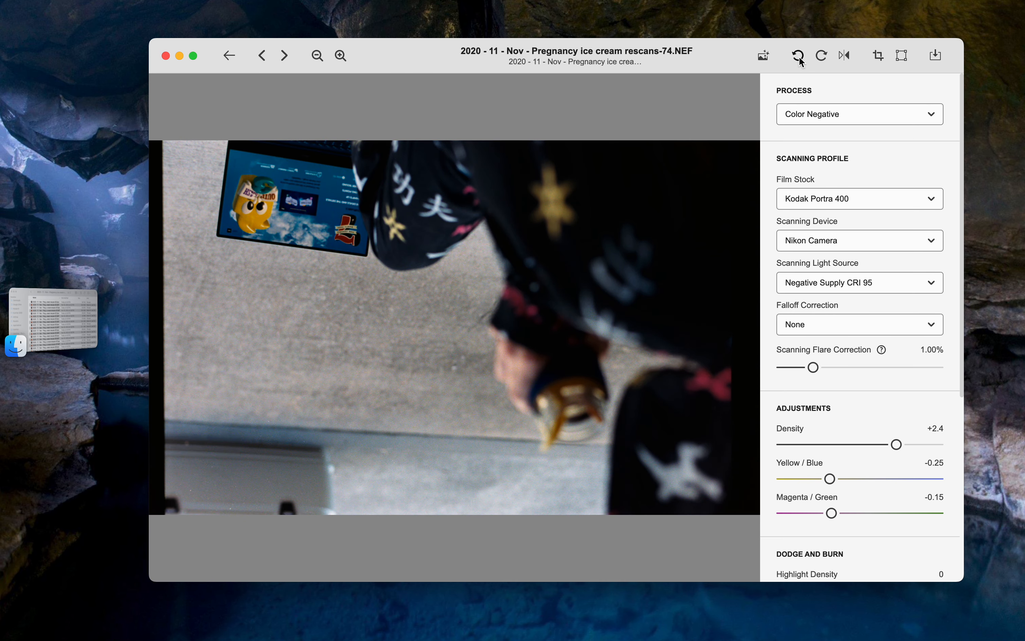
{"action": "left_click", "coordinate": [797, 56]}
{"action": "left_click", "coordinate": [798, 56]}
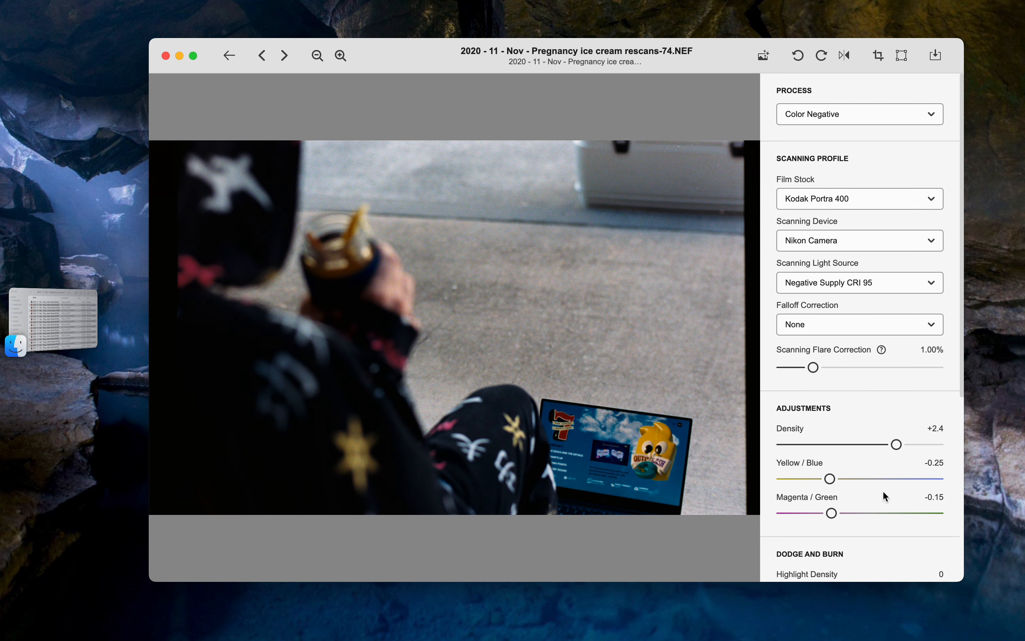
{"action": "left_click_drag", "start_coordinate": [897, 444], "coordinate": [882, 444]}
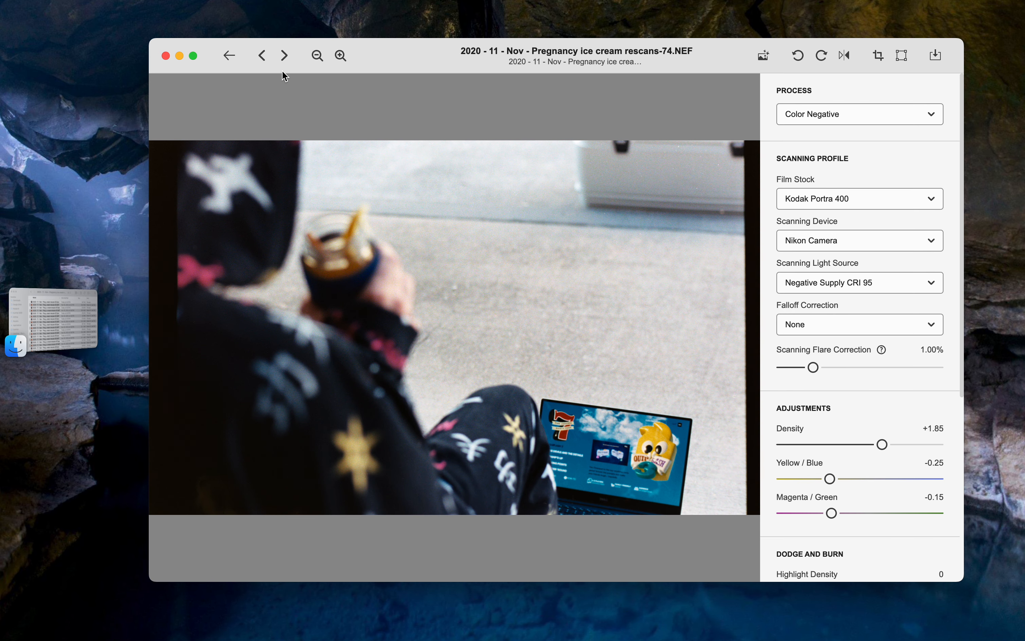
- Rotate the rescans-75 frame 90° clockwise and set its Density to +2.85
{"action": "left_click", "coordinate": [284, 57]}
{"action": "left_click", "coordinate": [821, 55]}
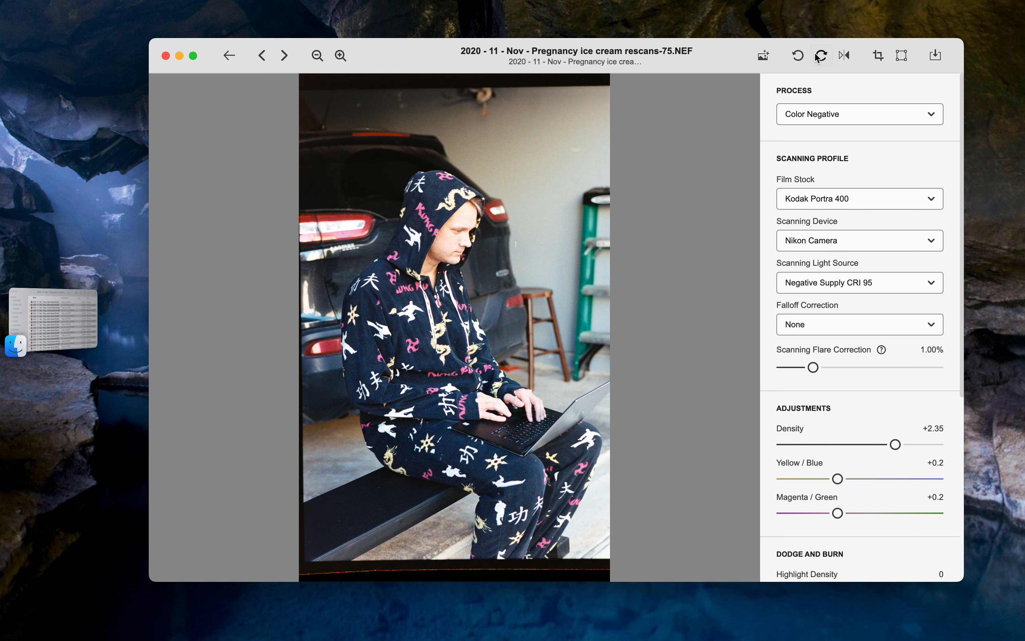
{"action": "left_click_drag", "start_coordinate": [895, 444], "coordinate": [908, 447]}
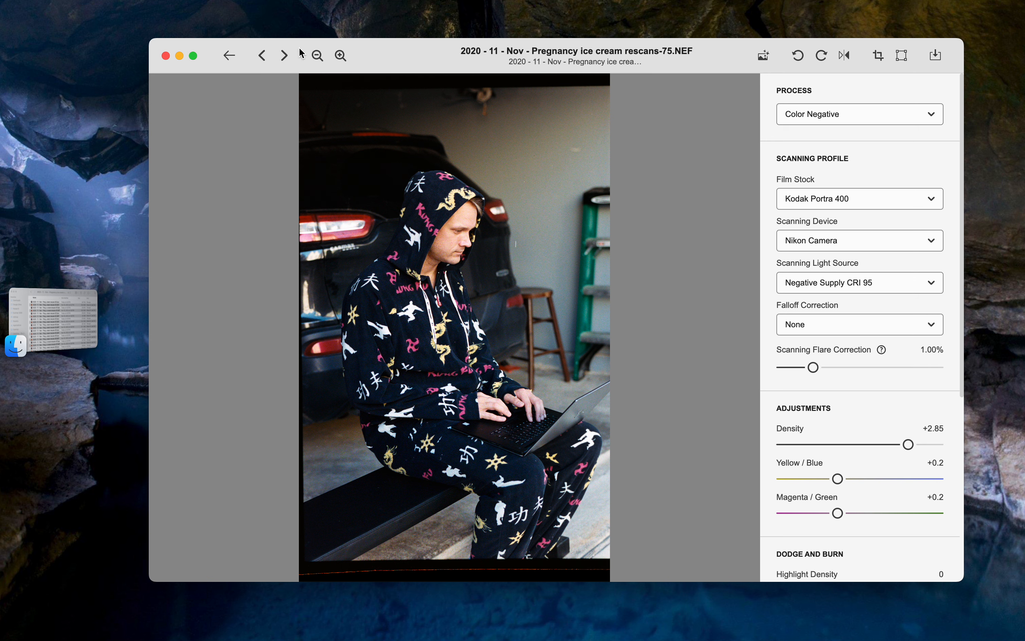
- Rotate the rescans-76 frame 90° clockwise, set its Density to +3.3 and lower its Shadow Density
{"action": "left_click", "coordinate": [284, 55]}
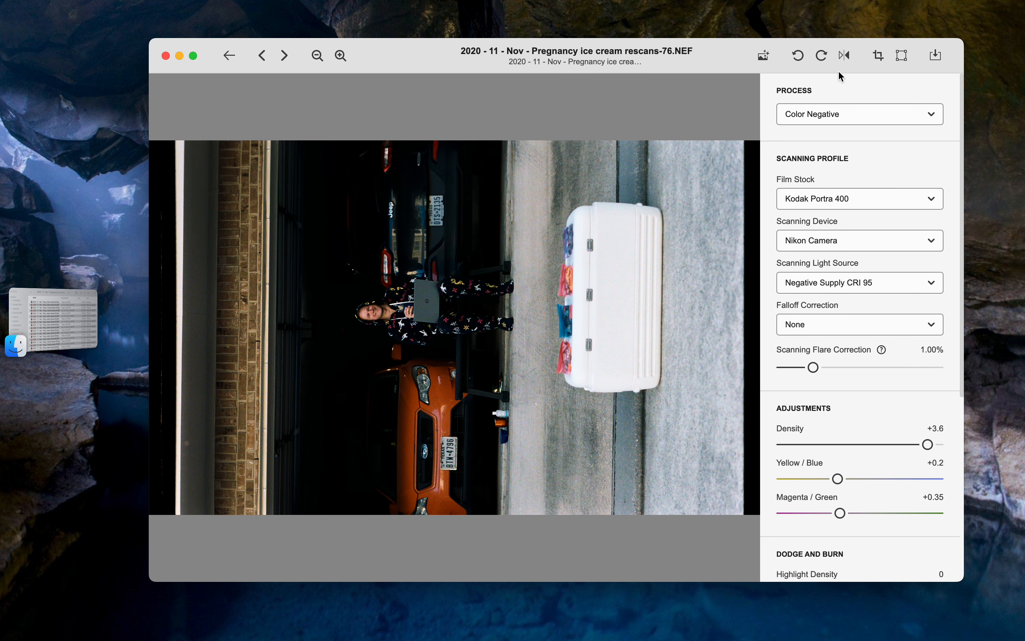
{"action": "left_click", "coordinate": [821, 56]}
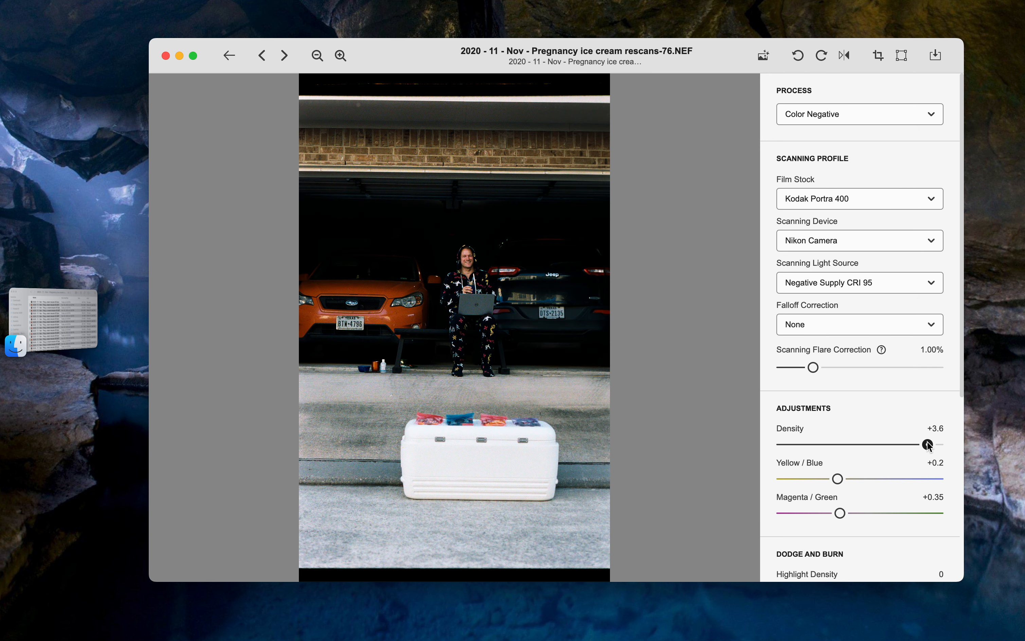
{"action": "left_click_drag", "start_coordinate": [927, 444], "coordinate": [919, 442]}
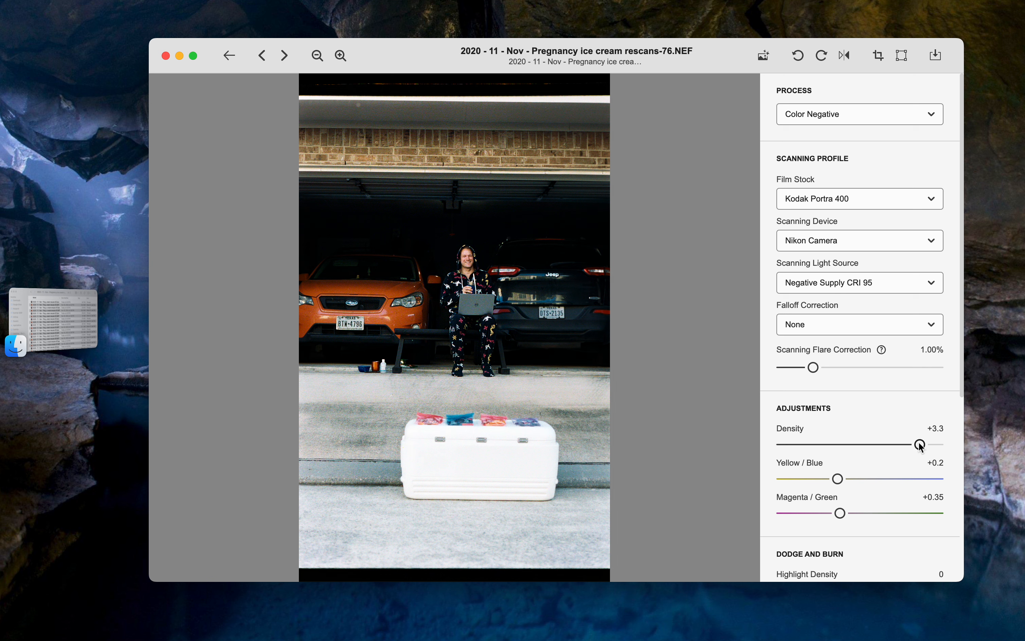
{"action": "scroll", "coordinate": [868, 498], "scroll_direction": "down", "scroll_amount": 5}
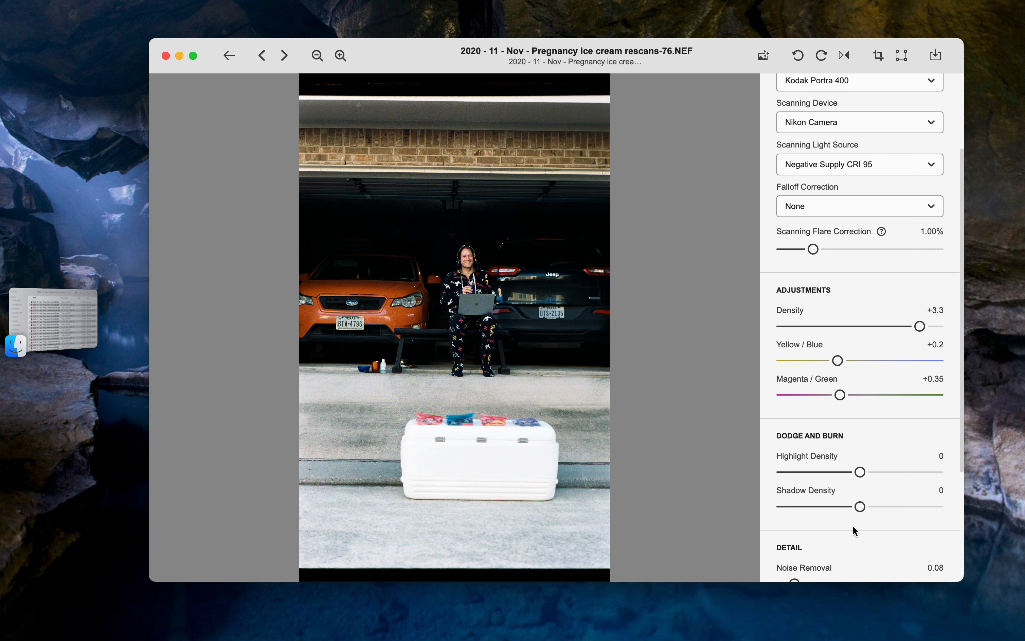
{"action": "left_click_drag", "start_coordinate": [867, 506], "coordinate": [835, 501]}
- Rotate the rescans-77 frame 90° clockwise, copy the rescans-76 edits onto it and set its Density to +2.95
{"action": "left_click", "coordinate": [284, 55]}
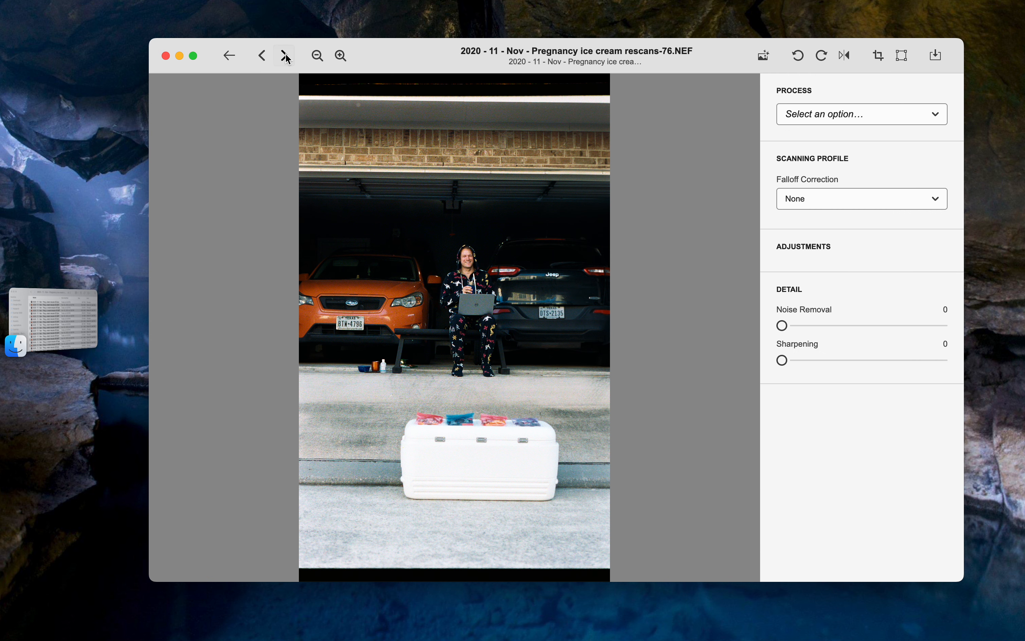
{"action": "left_click", "coordinate": [822, 55]}
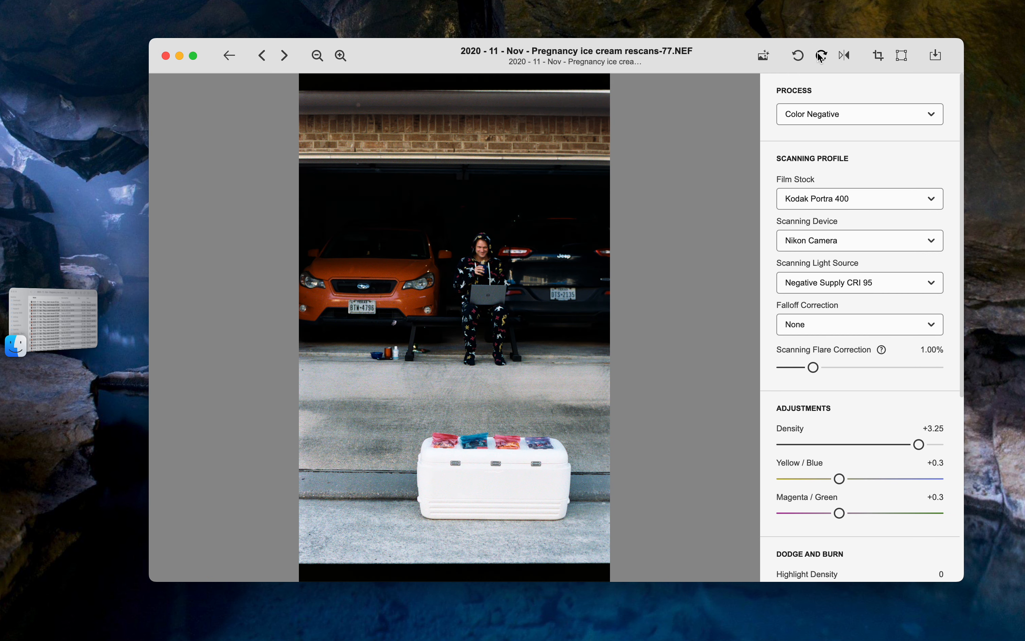
{"action": "left_click", "coordinate": [288, 60]}
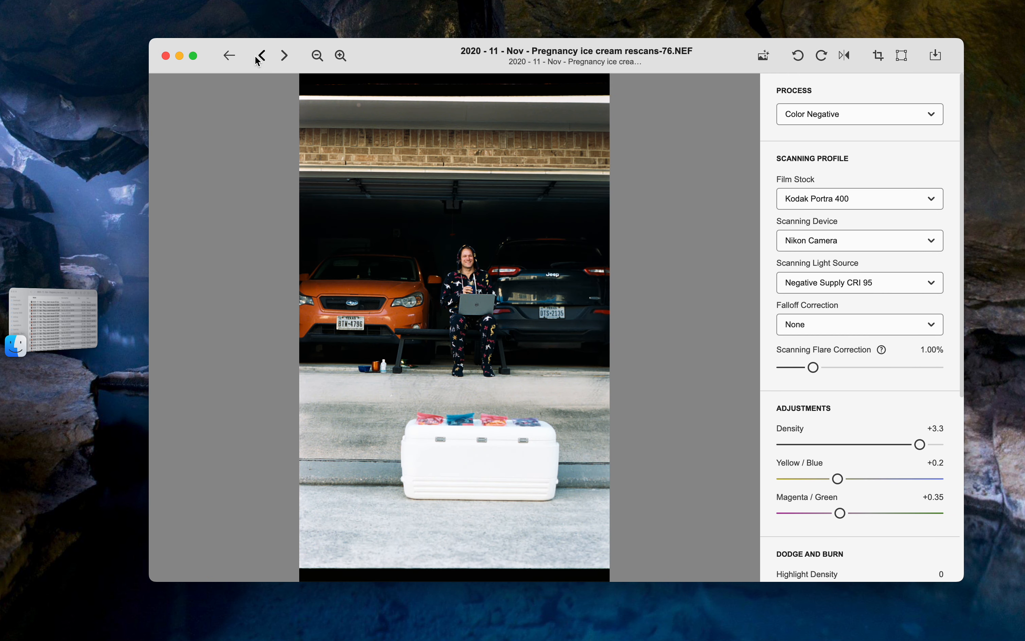
{"action": "left_click", "coordinate": [262, 56]}
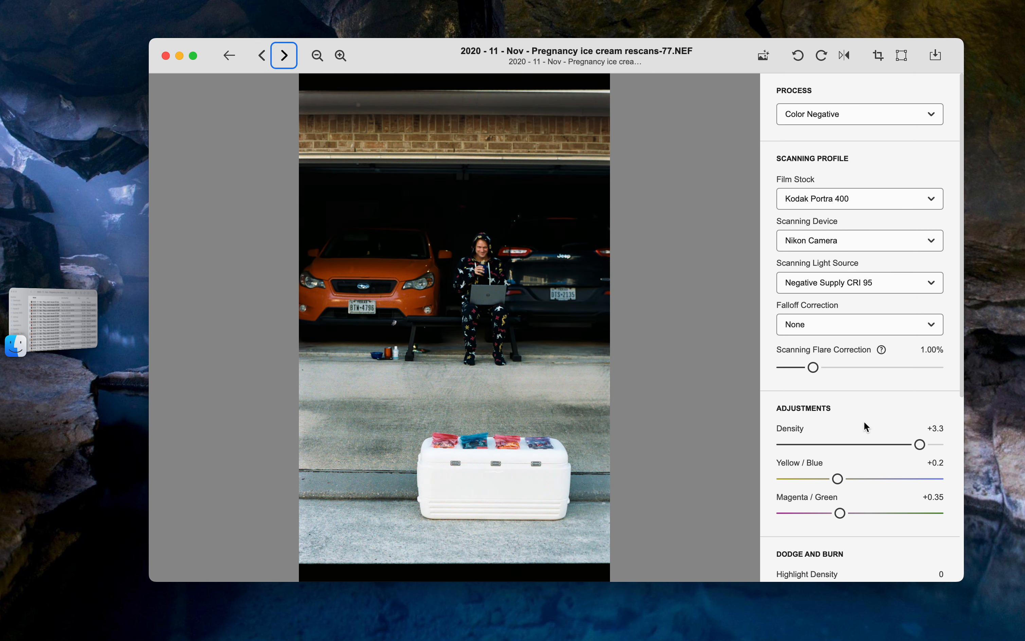
{"action": "mouse_move", "coordinate": [919, 444]}
{"action": "left_mouse_down"}
{"action": "mouse_move", "coordinate": [932, 445]}
{"action": "mouse_move", "coordinate": [916, 449]}
{"action": "left_mouse_up"}
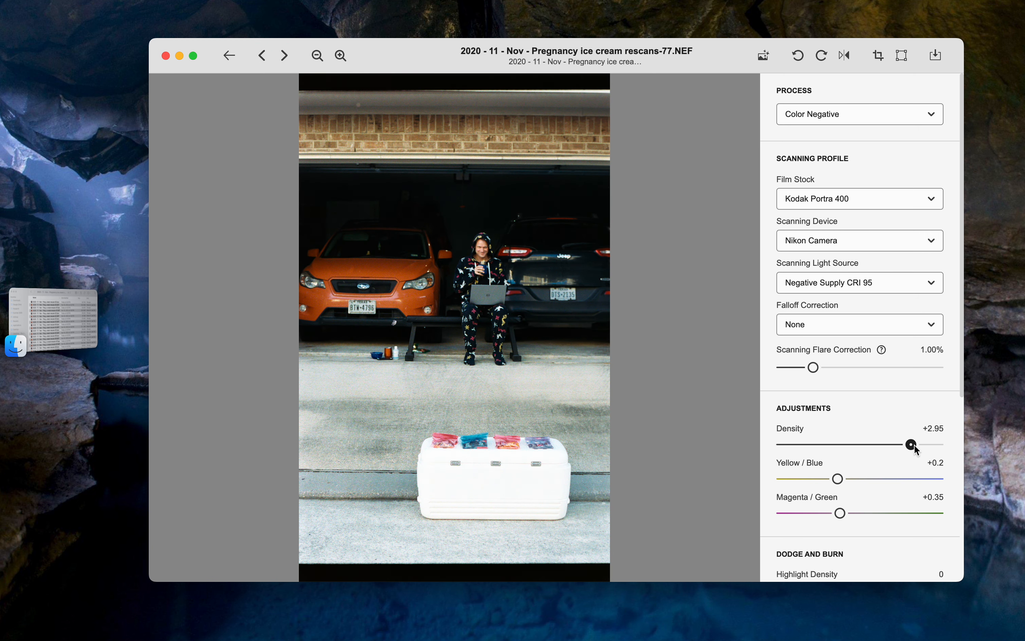
- Go on to the rescans-78 frame of the candy bags and rotate it 180°
{"action": "left_click", "coordinate": [283, 59]}
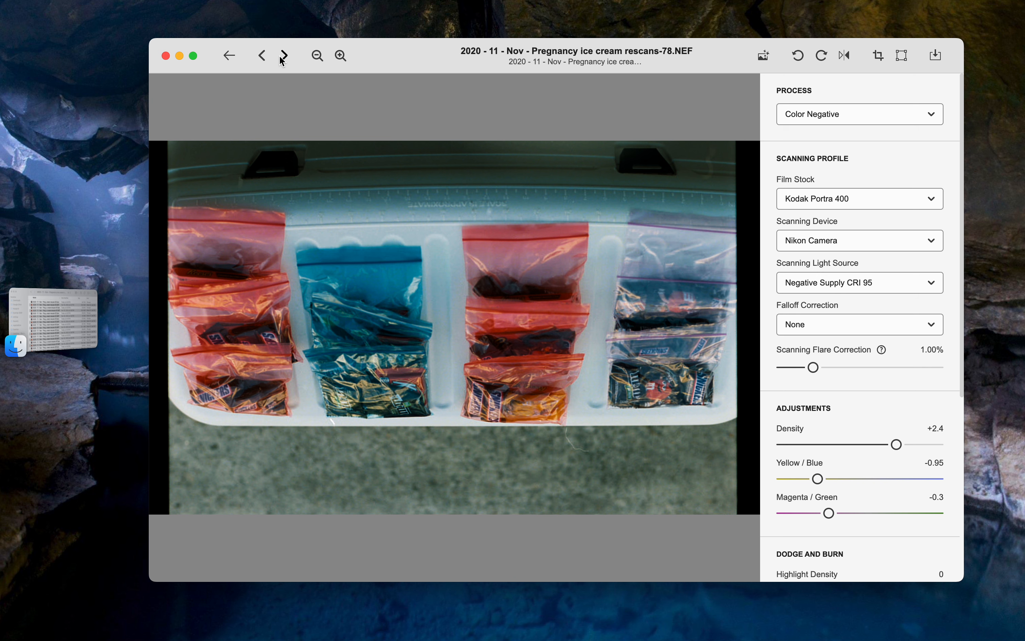
{"action": "left_click", "coordinate": [821, 56]}
{"action": "left_click", "coordinate": [822, 57]}
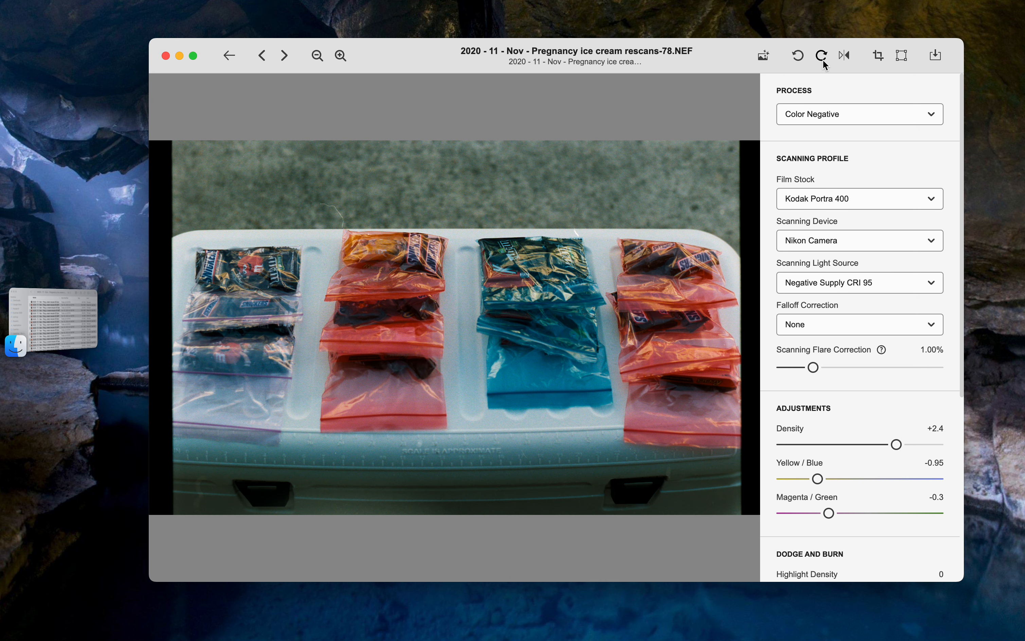
- Set the rescans-78 frame's Density to +1.95 and its Magenta / Green to -0.4
{"action": "left_click_drag", "start_coordinate": [829, 513], "coordinate": [828, 514]}
{"action": "left_click_drag", "start_coordinate": [897, 444], "coordinate": [887, 444]}
{"action": "left_click_drag", "start_coordinate": [828, 514], "coordinate": [827, 513]}
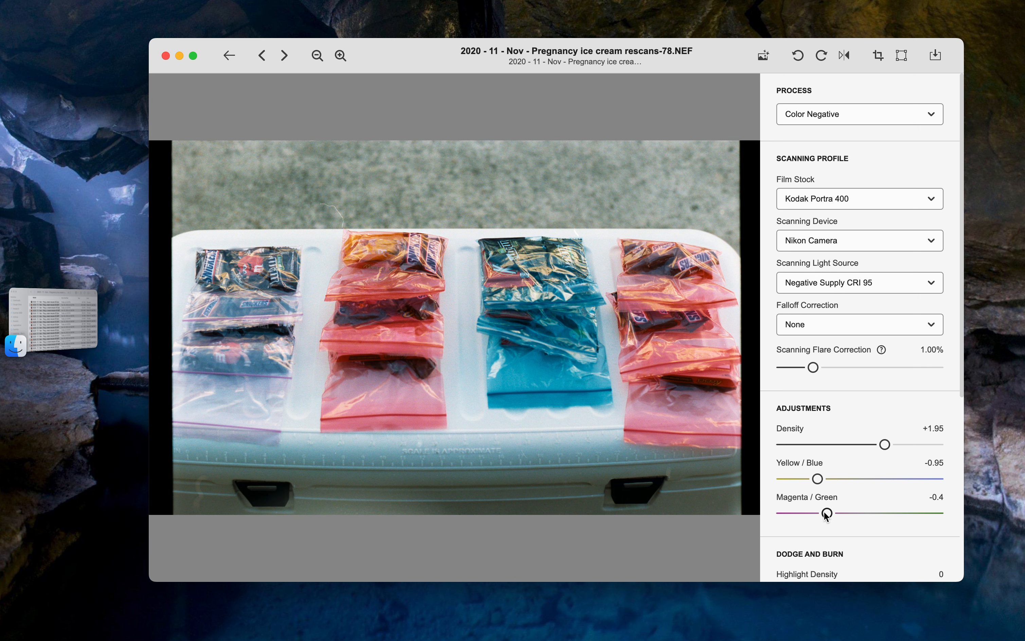
- Rotate the rescans-79 frame 90° clockwise and set its Density to +2.85
{"action": "left_click", "coordinate": [285, 56]}
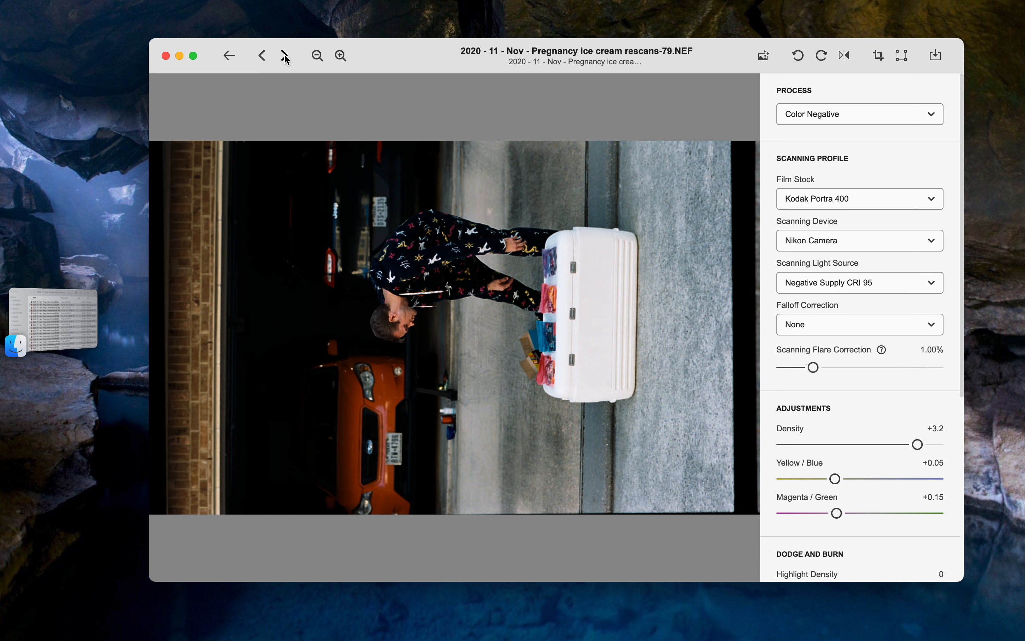
{"action": "left_click", "coordinate": [821, 55]}
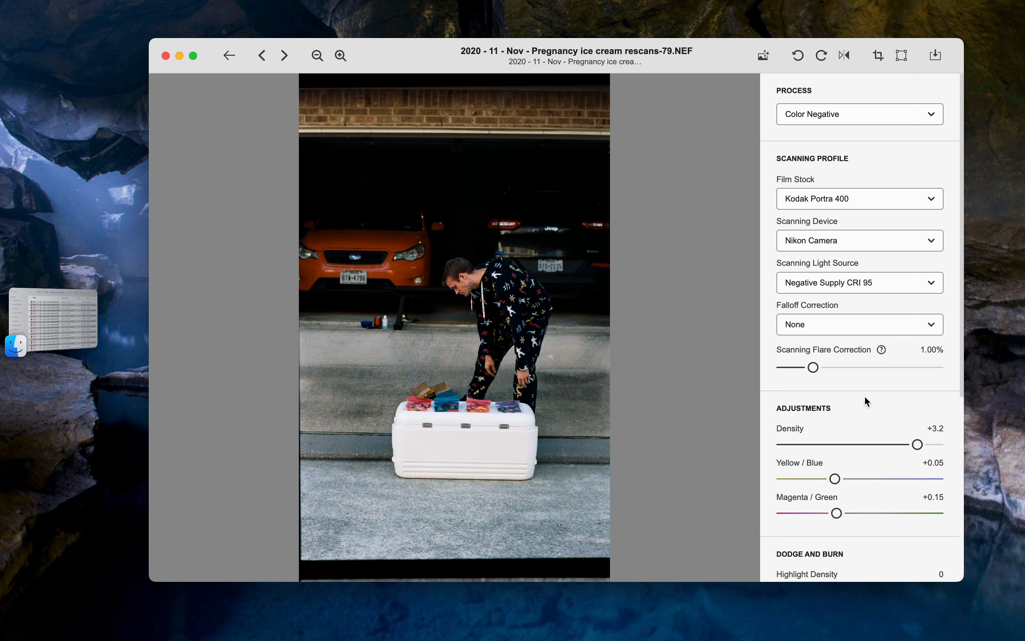
{"action": "left_click_drag", "start_coordinate": [917, 445], "coordinate": [906, 449]}
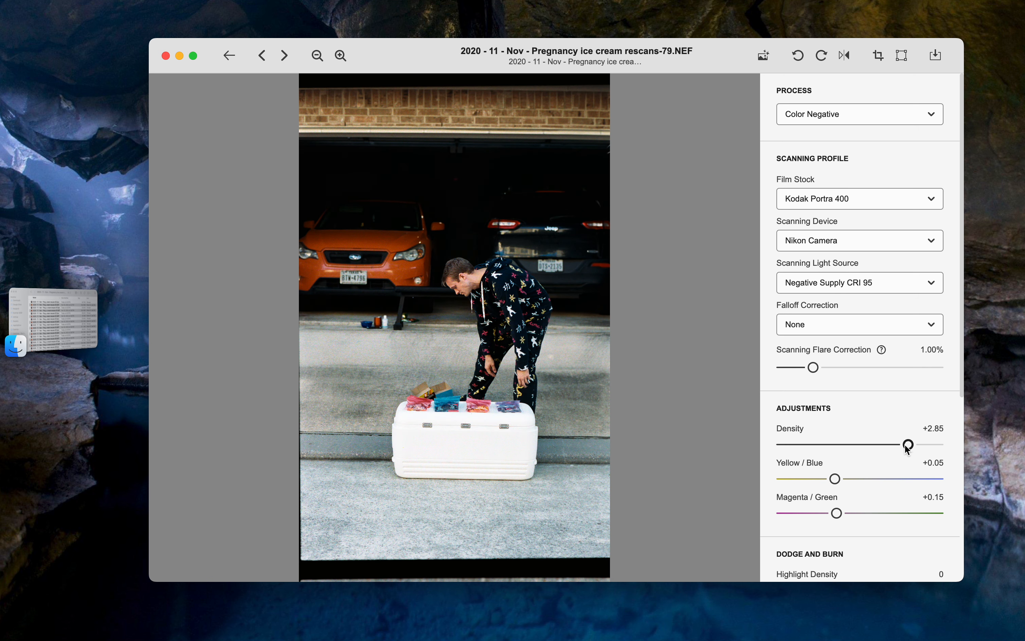
- Go on to the rescans-81 frame, rotate it 180° and set its Yellow / Blue to -0.65 and Density to +2.2
{"action": "left_click", "coordinate": [284, 57]}
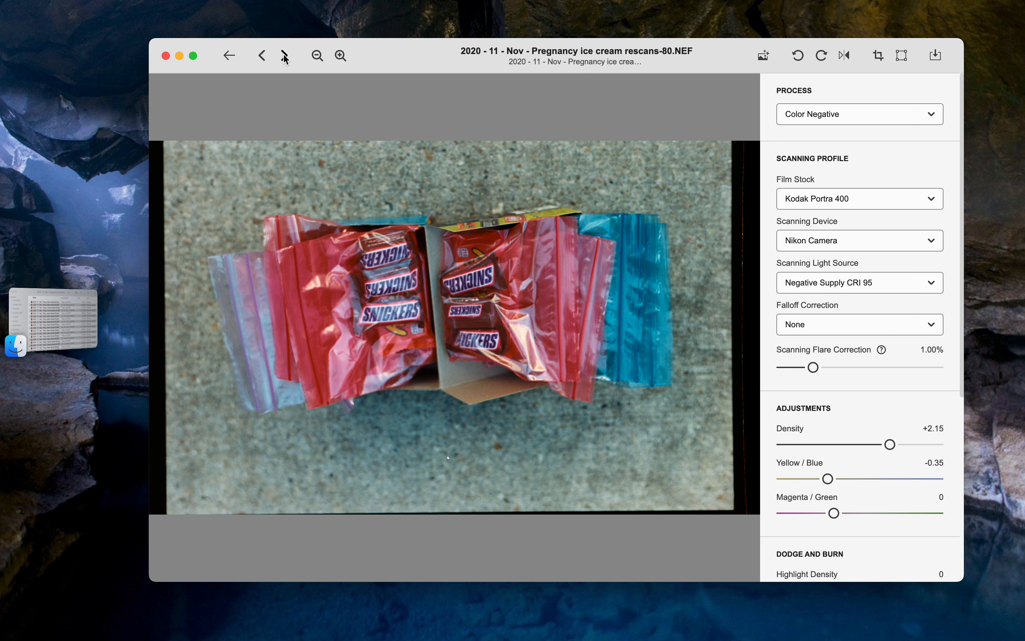
{"action": "left_click", "coordinate": [284, 56]}
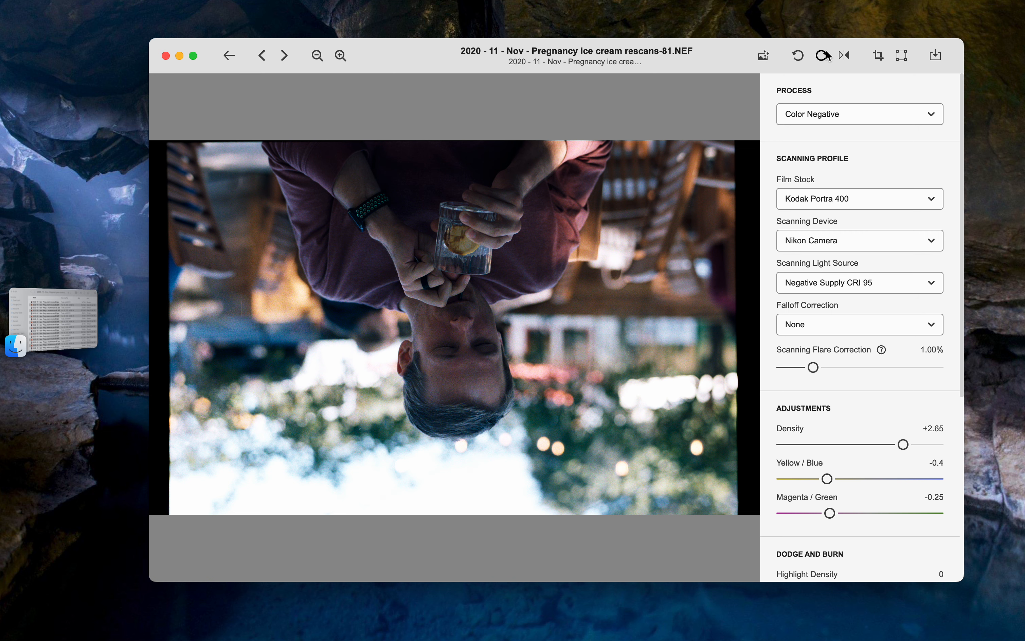
{"action": "double_click", "coordinate": [822, 55]}
{"action": "mouse_move", "coordinate": [827, 479]}
{"action": "left_mouse_down"}
{"action": "mouse_move", "coordinate": [813, 480]}
{"action": "mouse_move", "coordinate": [823, 480]}
{"action": "left_mouse_up"}
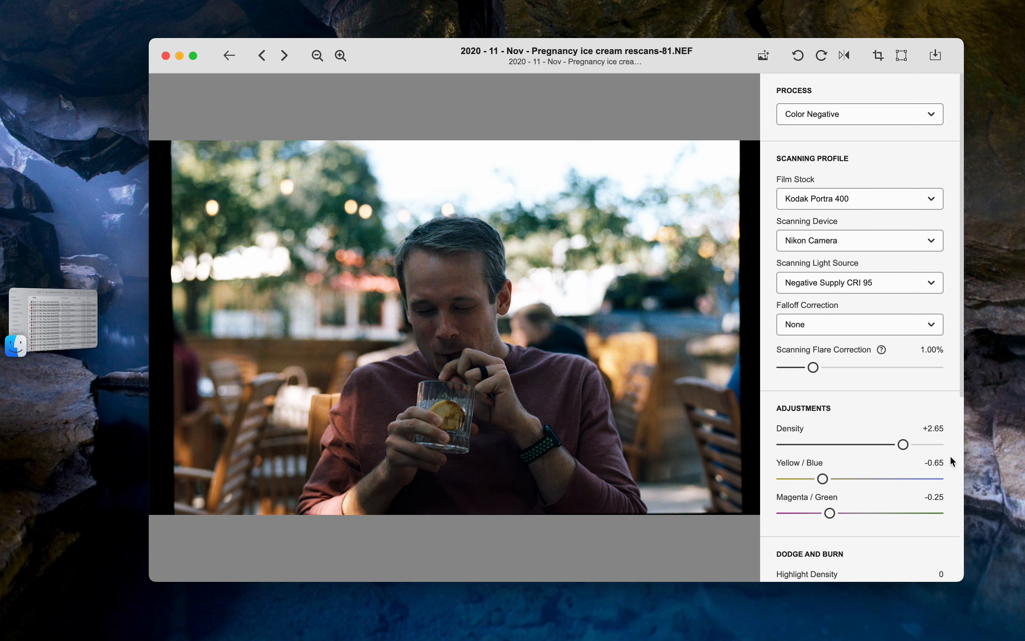
{"action": "left_click_drag", "start_coordinate": [903, 444], "coordinate": [893, 446]}
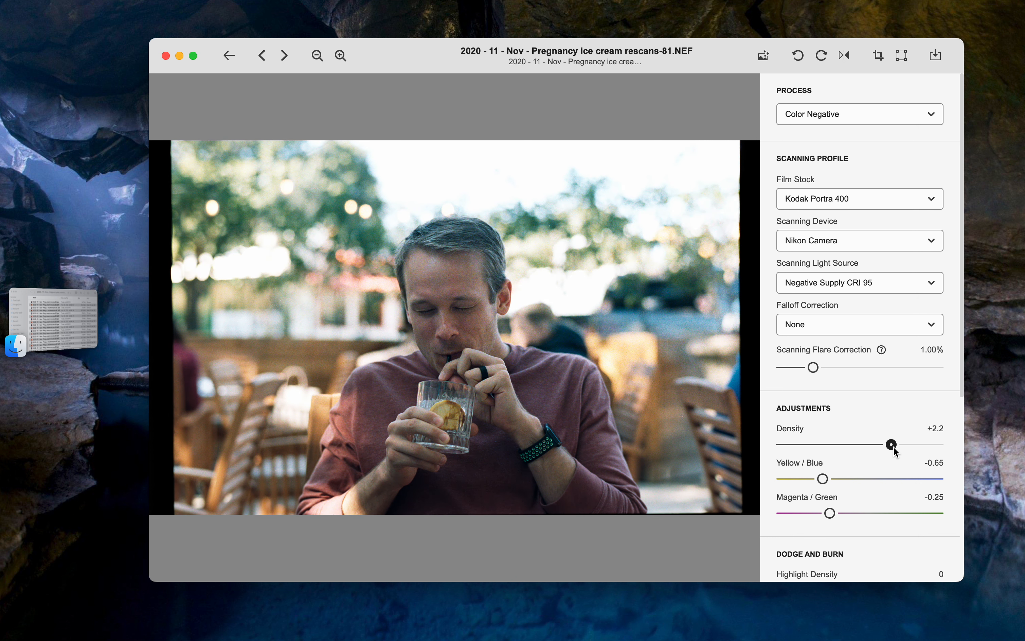
- Refine the rescans-81 frame with Yellow / Blue at -0.9, Magenta / Green at -0.45 and Contrast at +0.15
{"action": "left_click_drag", "start_coordinate": [823, 479], "coordinate": [828, 510]}
{"action": "scroll", "coordinate": [853, 469], "scroll_direction": "down", "scroll_amount": 10}
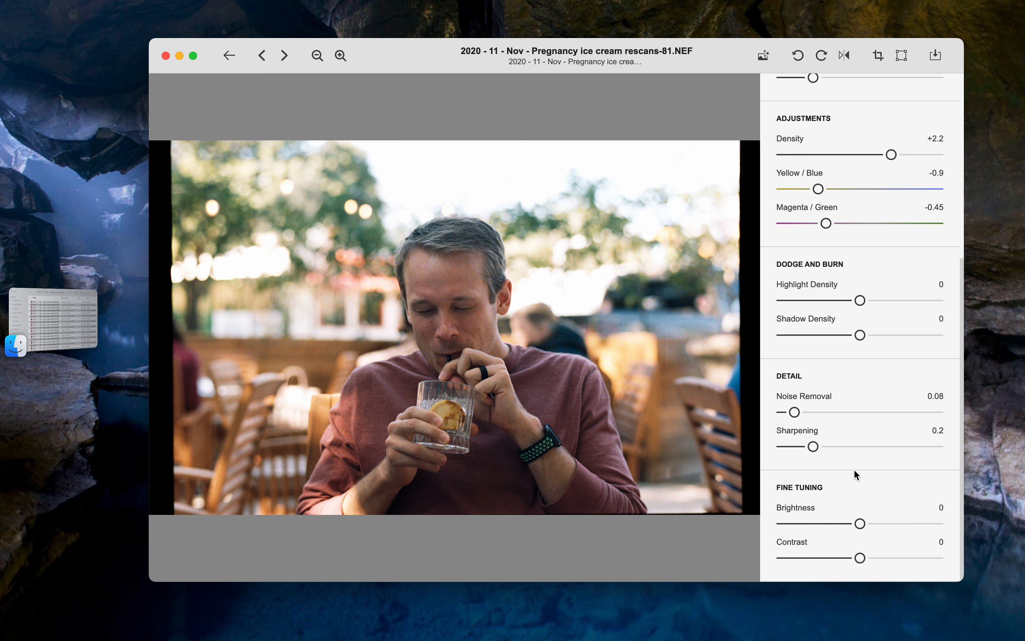
{"action": "left_click_drag", "start_coordinate": [868, 553], "coordinate": [874, 556]}
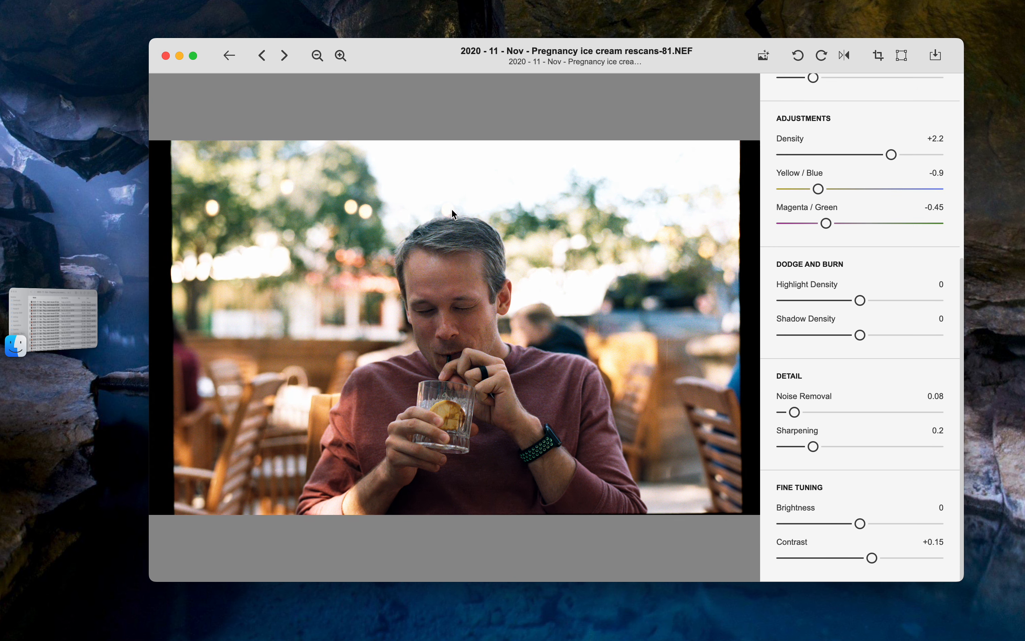
- Copy the rescans-81 edits onto the rescans-82 frame, rotate it 90° counterclockwise and set its Density to +2.3
{"action": "left_click", "coordinate": [286, 55]}
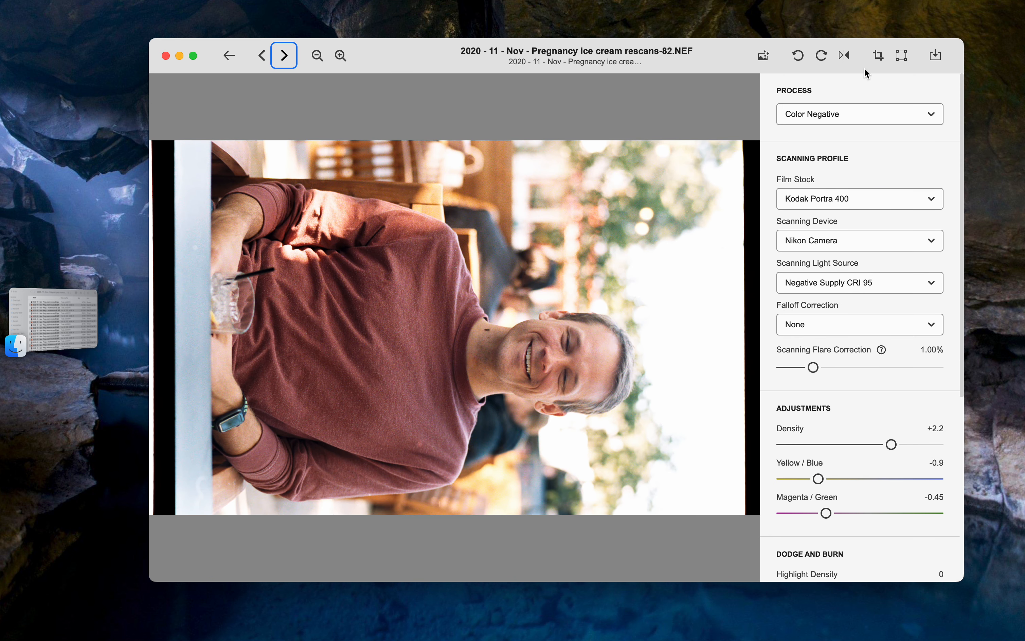
{"action": "left_click", "coordinate": [798, 55]}
{"action": "left_click_drag", "start_coordinate": [891, 444], "coordinate": [894, 444]}
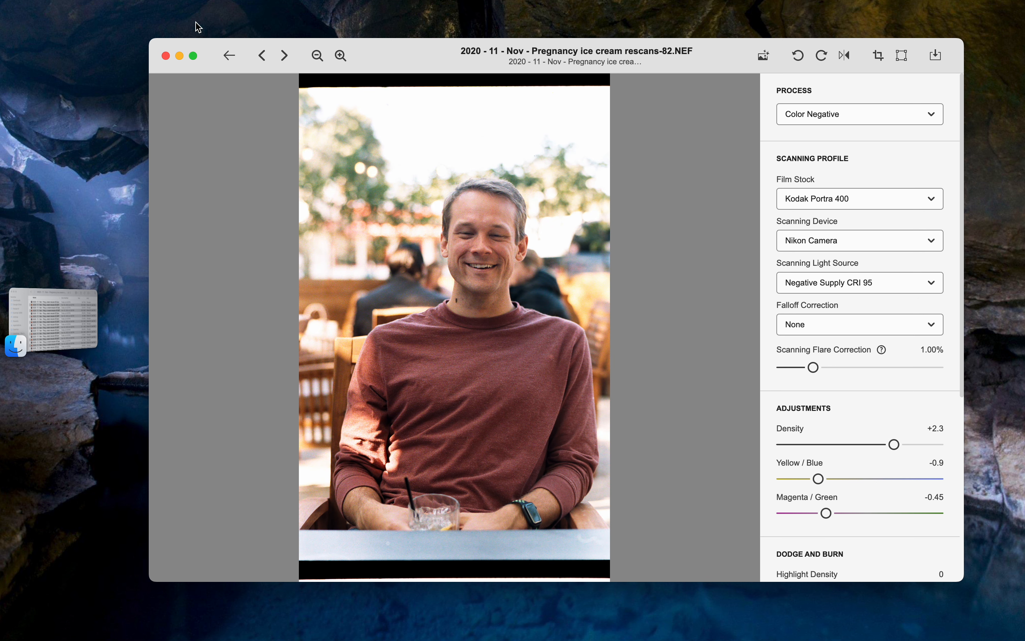
- Copy the rescans-82 edits onto the rescans-83 frame and rotate it 90° counterclockwise
{"action": "left_click", "coordinate": [285, 55]}
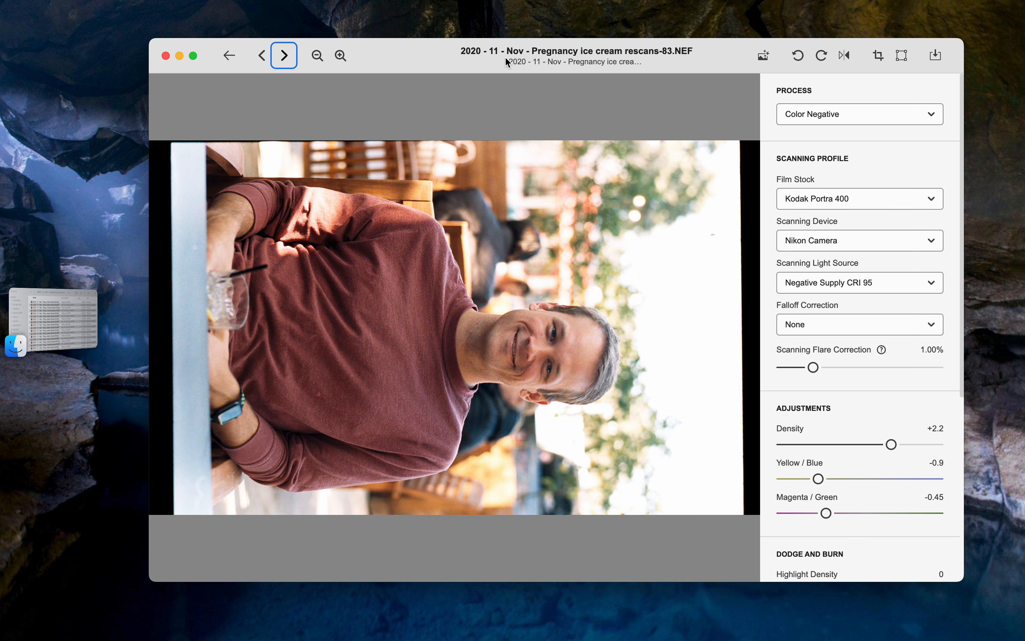
{"action": "left_click", "coordinate": [262, 55]}
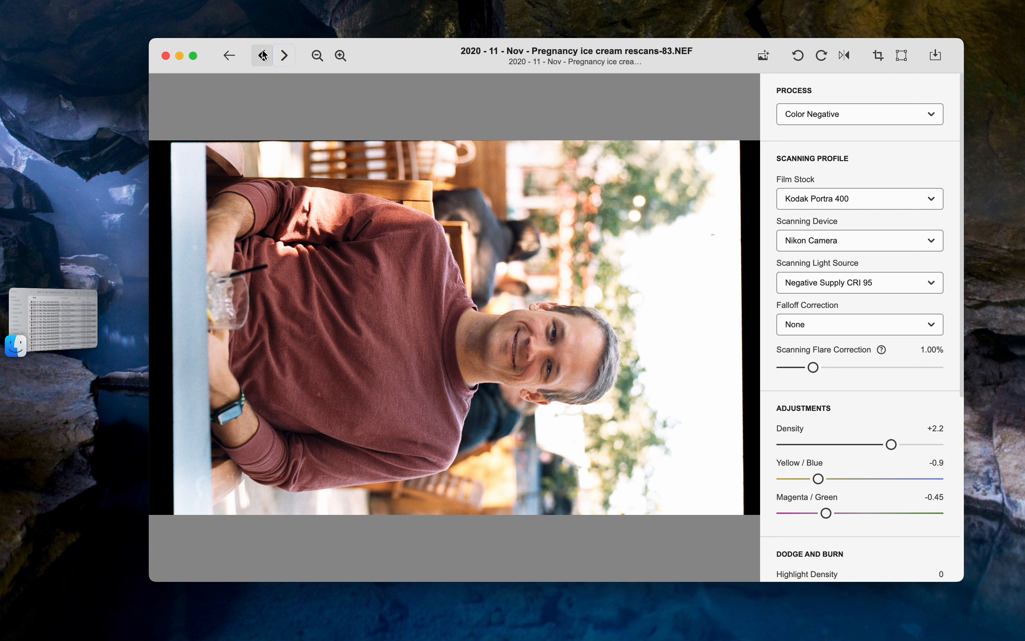
{"action": "left_click", "coordinate": [285, 55]}
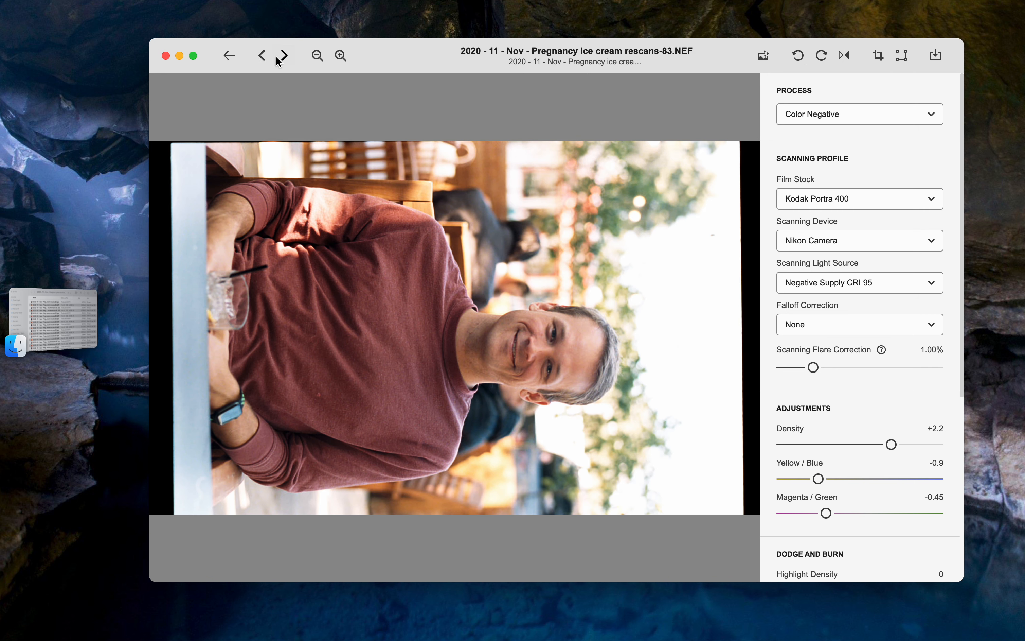
{"action": "left_click", "coordinate": [798, 55]}
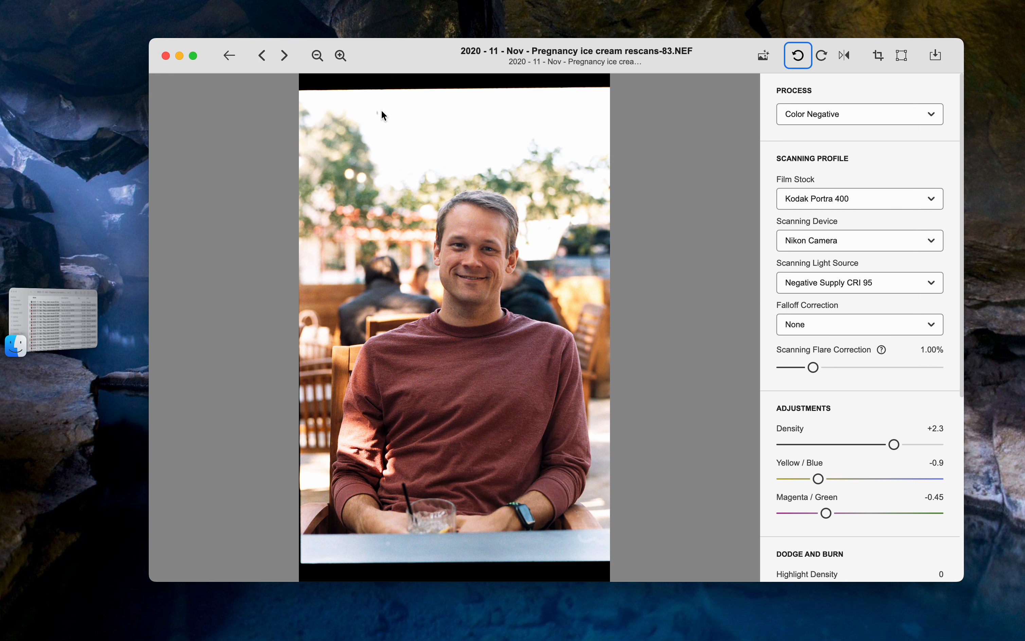
- Rotate the rescans-84 frame 90° clockwise and set Density to +1.9, Yellow / Blue to -0.65 and Magenta / Green to -0.45
{"action": "left_click", "coordinate": [283, 55]}
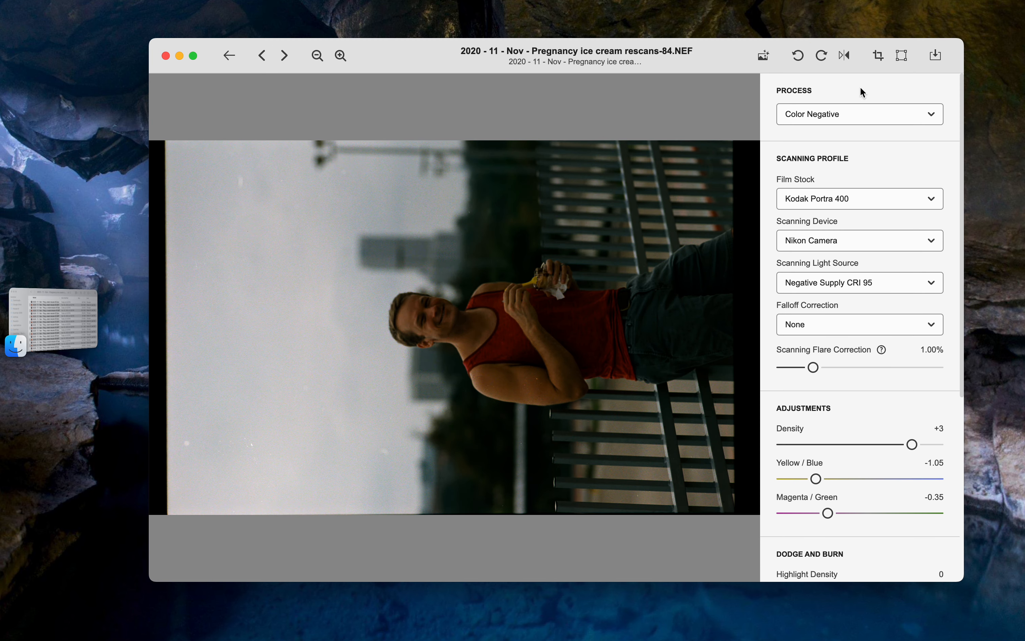
{"action": "left_click", "coordinate": [821, 55]}
{"action": "left_click_drag", "start_coordinate": [912, 444], "coordinate": [883, 446]}
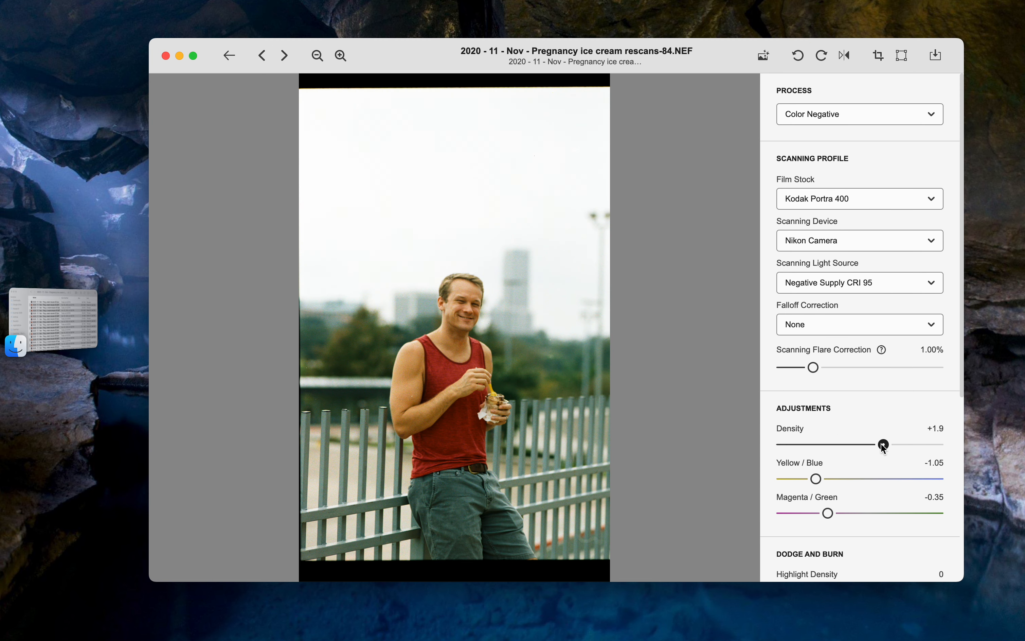
{"action": "left_click_drag", "start_coordinate": [816, 479], "coordinate": [825, 480]}
{"action": "left_click_drag", "start_coordinate": [830, 516], "coordinate": [828, 516]}
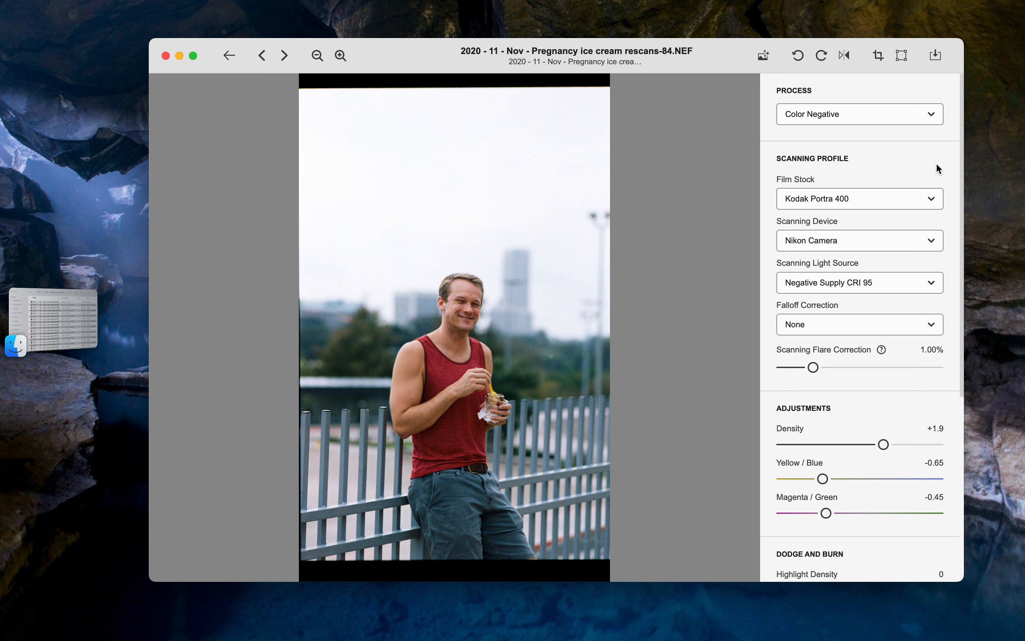
- Set the rescans-84 frame's Density to +1.7 and raise its Contrast slightly
{"action": "left_click_drag", "start_coordinate": [883, 444], "coordinate": [879, 444]}
{"action": "scroll", "coordinate": [879, 442], "scroll_direction": "down", "scroll_amount": 3}
{"action": "scroll", "coordinate": [879, 443], "scroll_direction": "down", "scroll_amount": 3}
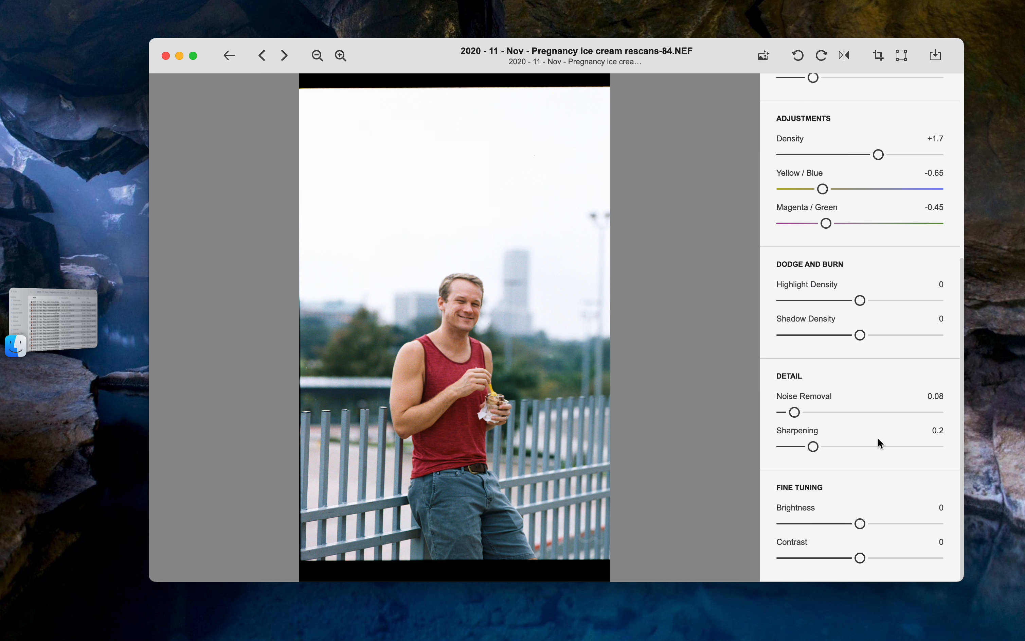
{"action": "left_click_drag", "start_coordinate": [861, 557], "coordinate": [865, 559]}
- Rotate the rescans-85 frame 90° clockwise and set its Density to +1.9 and Magenta / Green to -0.4
{"action": "left_click", "coordinate": [284, 56]}
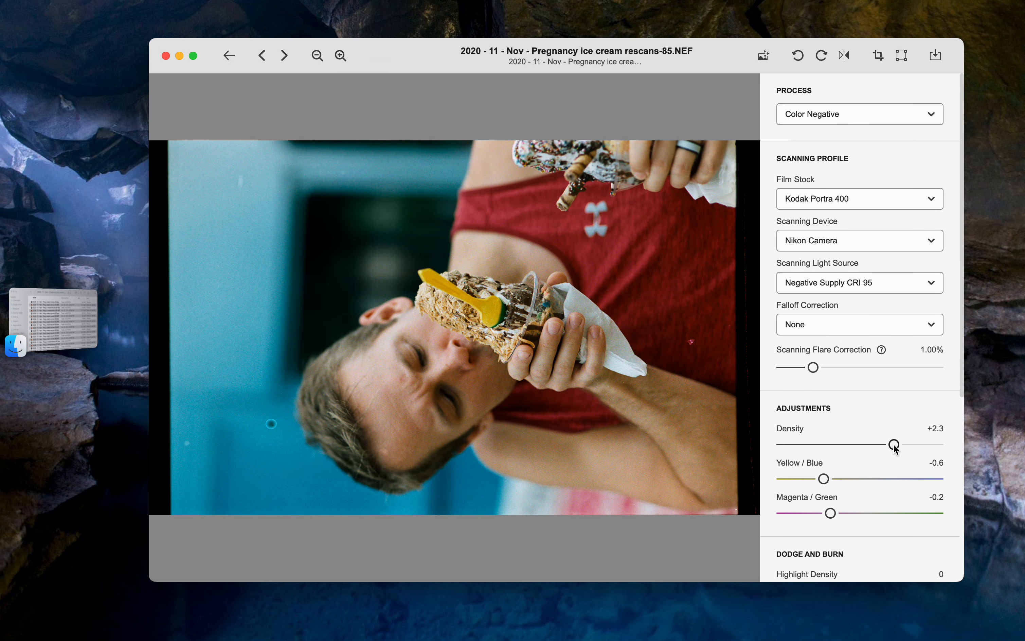
{"action": "left_click_drag", "start_coordinate": [893, 444], "coordinate": [883, 445]}
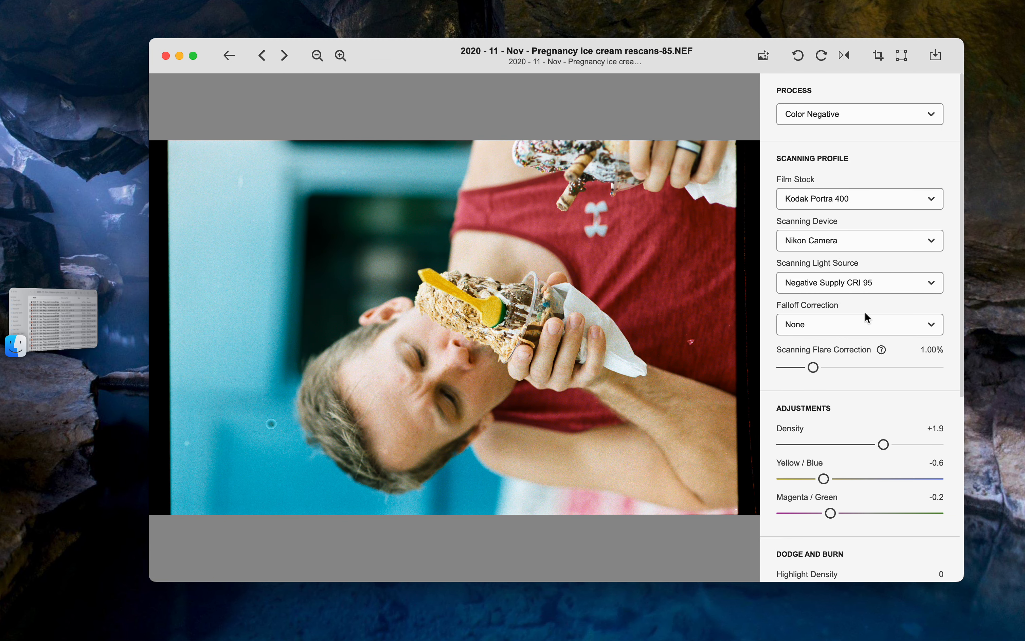
{"action": "left_click", "coordinate": [822, 56]}
{"action": "left_click_drag", "start_coordinate": [830, 513], "coordinate": [827, 514]}
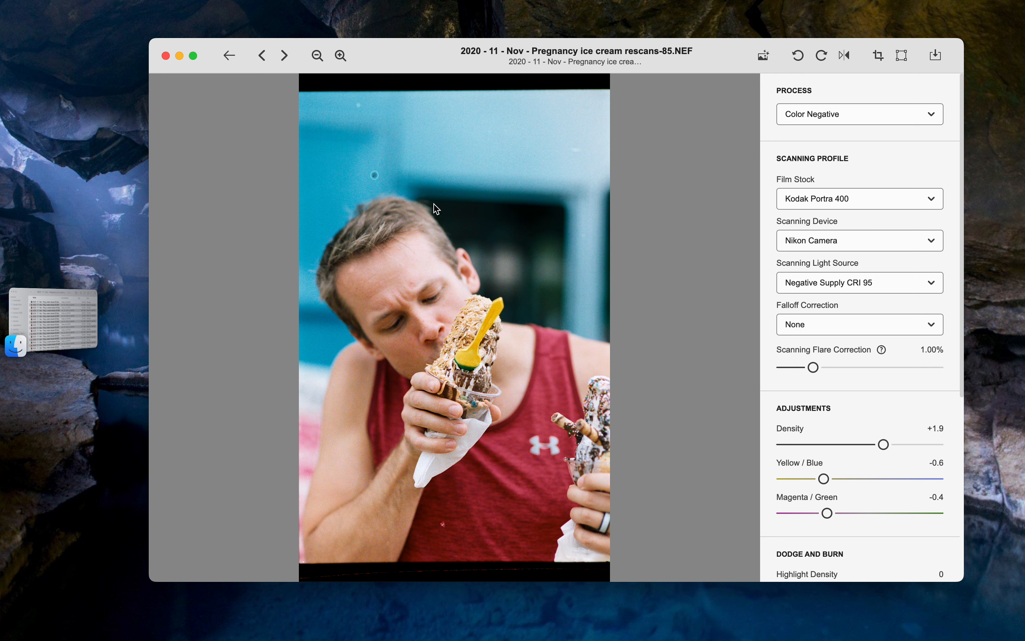
- Copy the rescans-85 edits onto the rescans-86 and rescans-87 frames, and rotate rescans-87 90° clockwise
{"action": "left_click", "coordinate": [285, 57]}
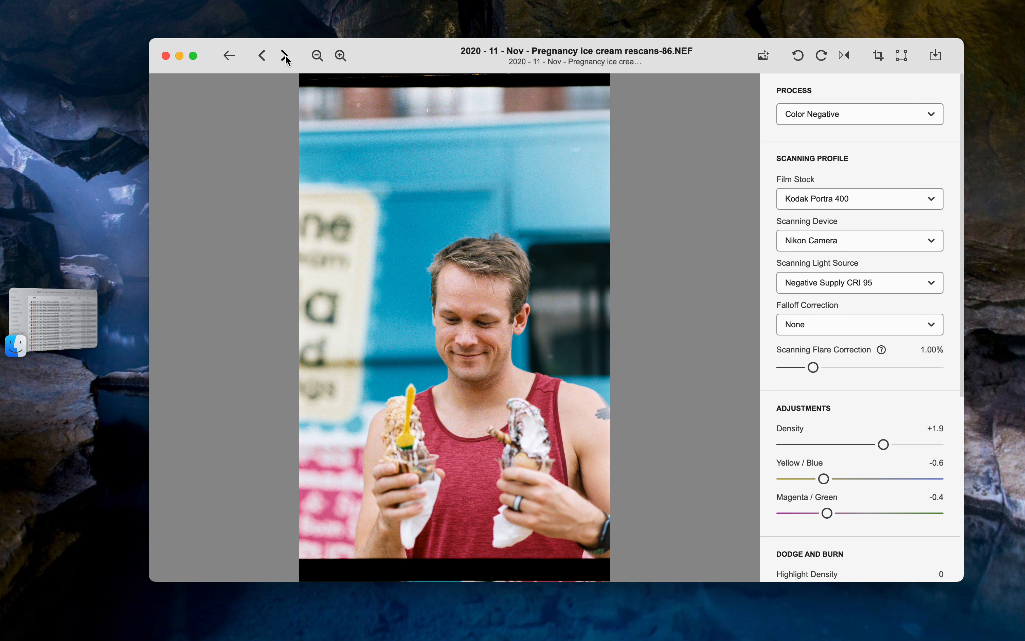
{"action": "left_click", "coordinate": [285, 56]}
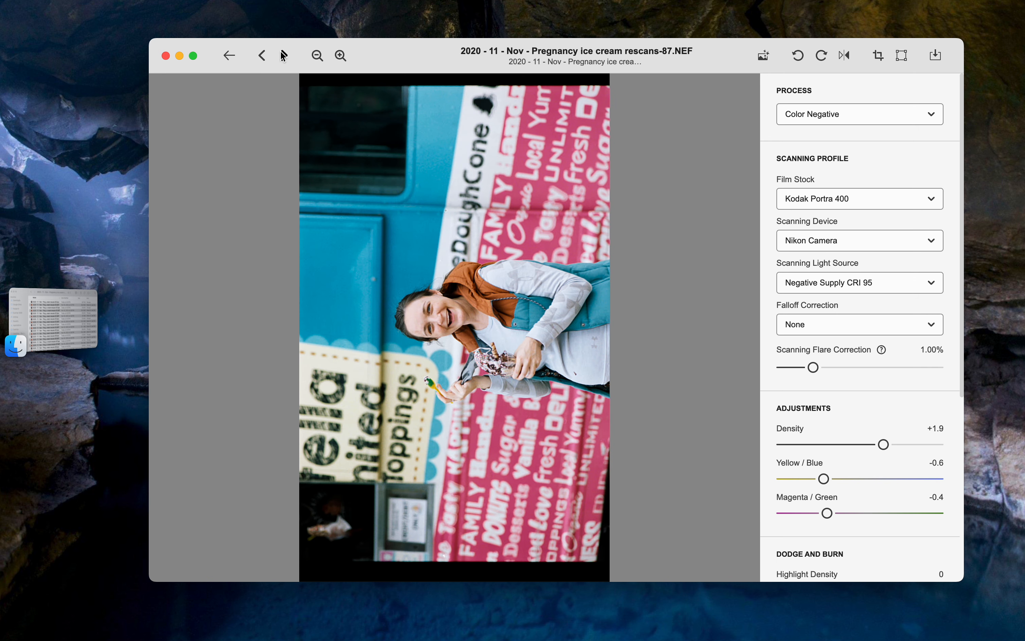
{"action": "left_click", "coordinate": [821, 56]}
- Set the rescans-87 frame's Yellow / Blue to -0.65, Density to +1.95 and Highlight Density to +0.24
{"action": "left_click_drag", "start_coordinate": [823, 479], "coordinate": [825, 482]}
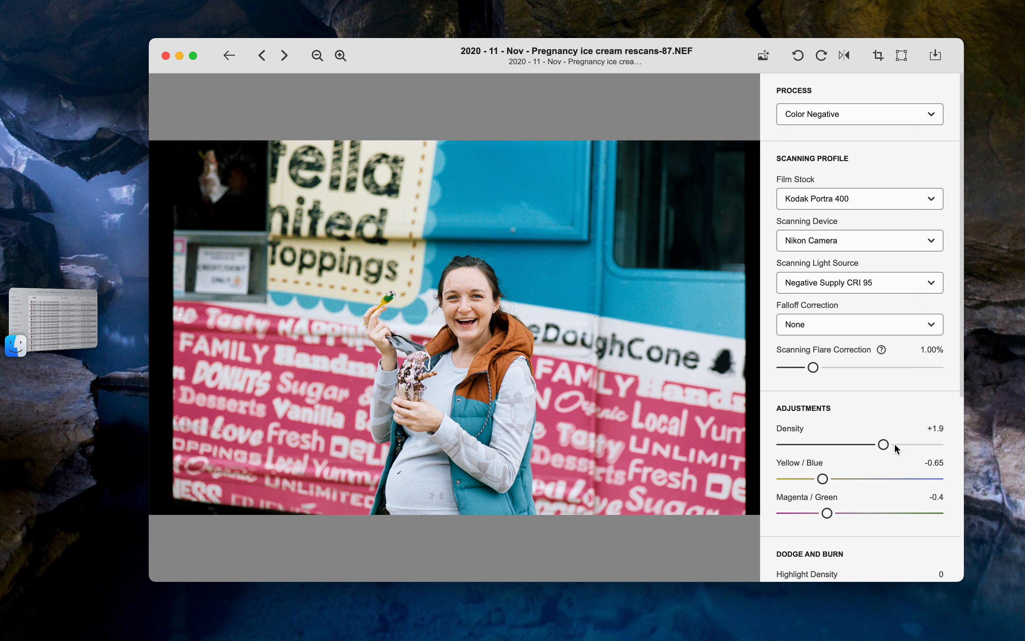
{"action": "left_click_drag", "start_coordinate": [884, 444], "coordinate": [879, 459]}
{"action": "scroll", "coordinate": [865, 479], "scroll_direction": "down", "scroll_amount": 3}
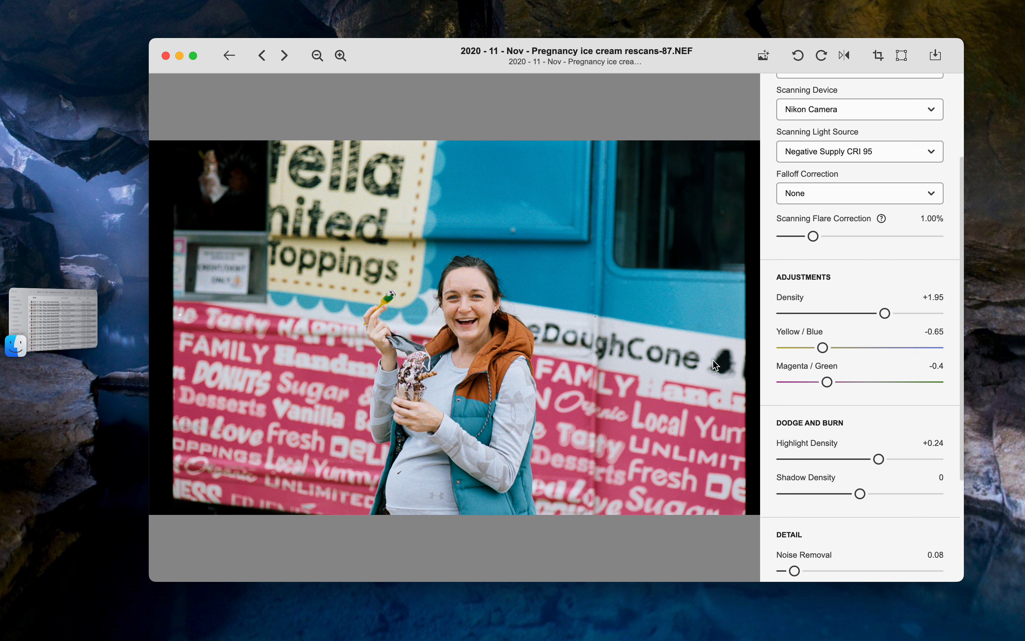
{"action": "scroll", "coordinate": [867, 521], "scroll_direction": "down", "scroll_amount": 5}
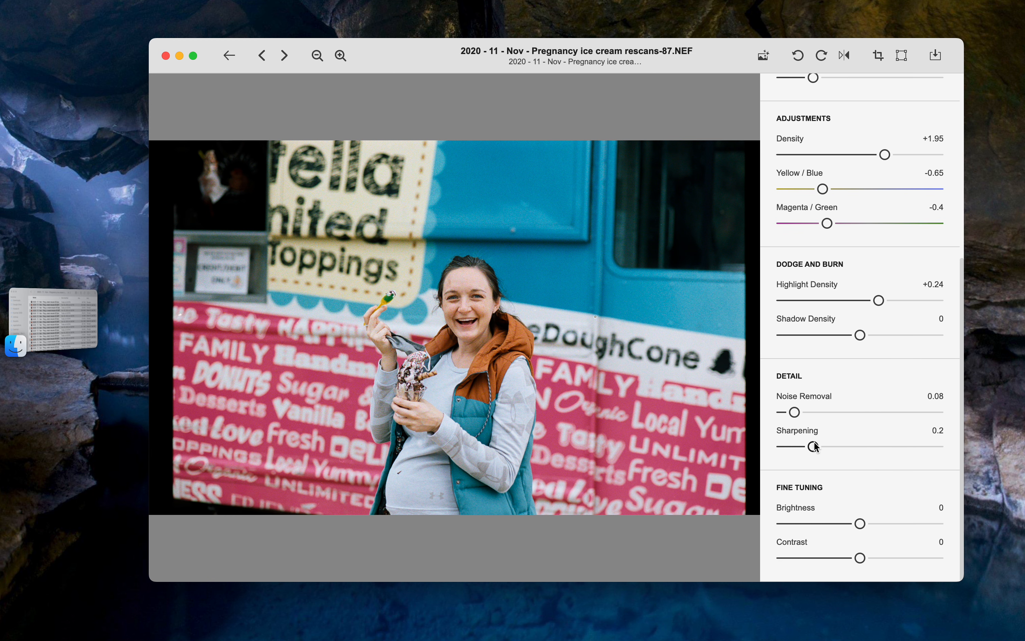
- Copy the rescans-87 edits onto the rescans-89, rescans-90 and rescans-91 frames, and rotate rescans-91 90° counterclockwise
{"action": "left_click", "coordinate": [285, 57]}
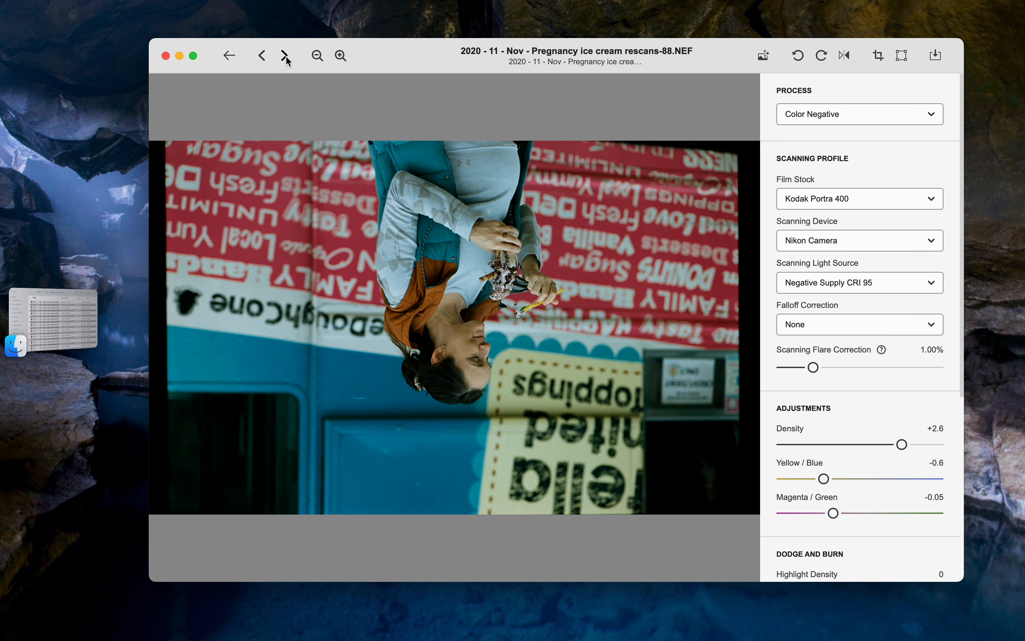
{"action": "left_click", "coordinate": [285, 57]}
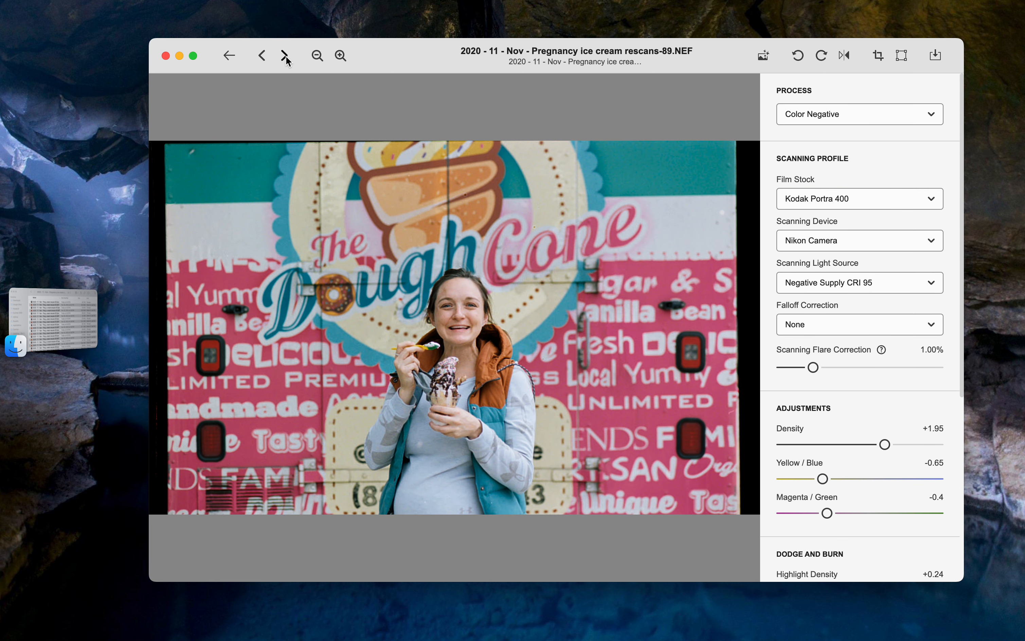
{"action": "left_click", "coordinate": [285, 56]}
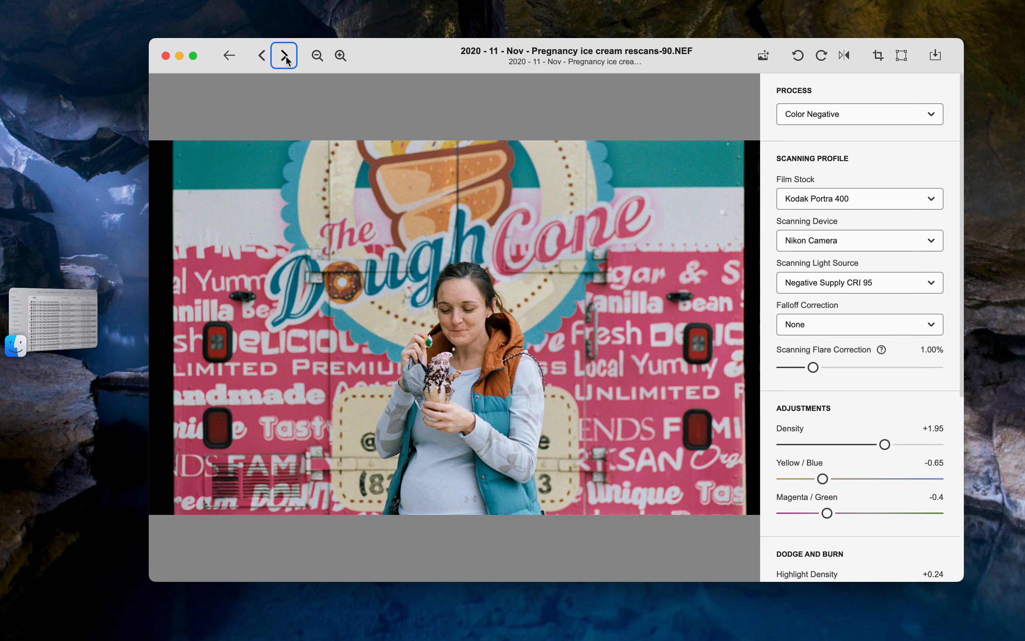
{"action": "left_click", "coordinate": [287, 58]}
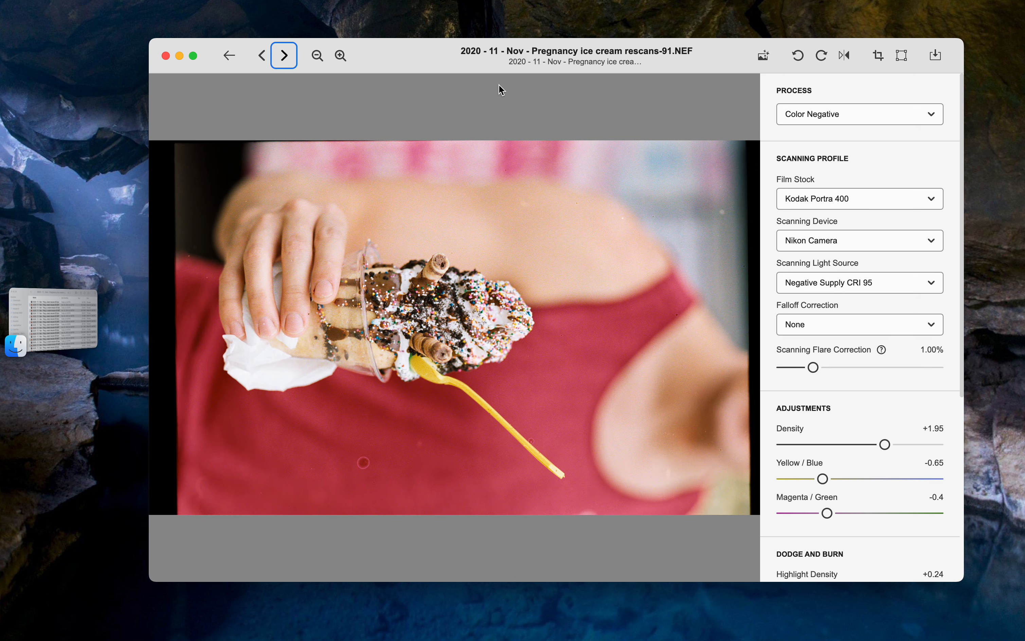
{"action": "left_click", "coordinate": [799, 57]}
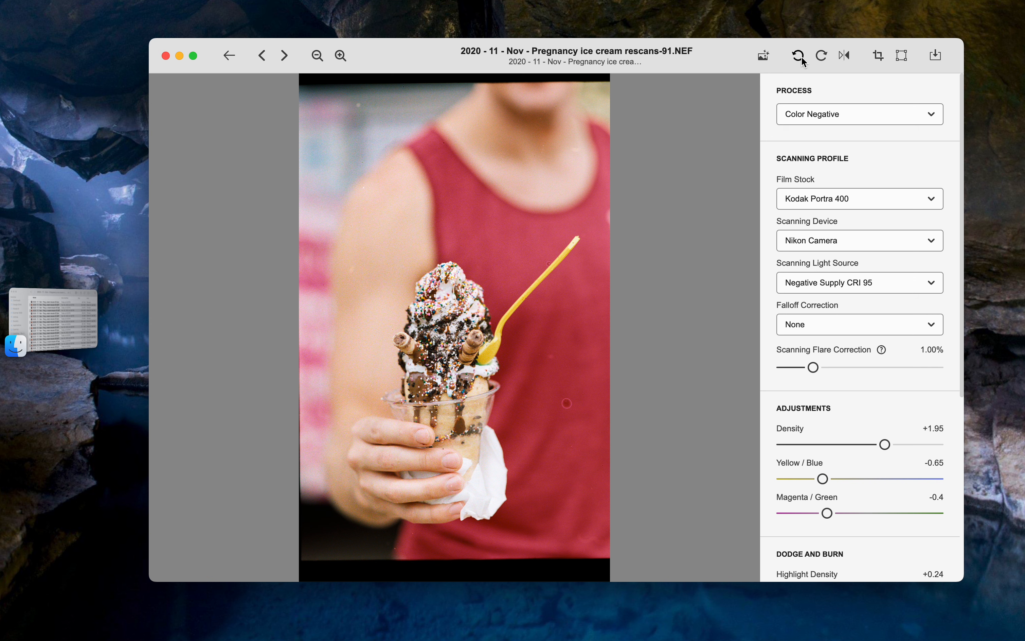
- Copy the rescans-91 edits onto the rescans-92 and rescans-93 frames
{"action": "left_click", "coordinate": [286, 58]}
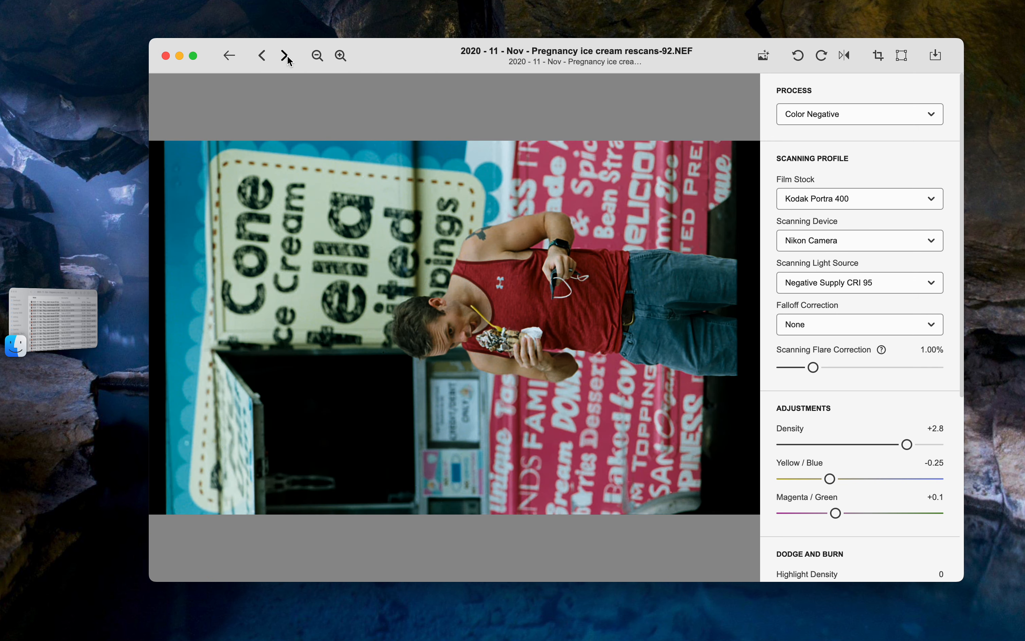
{"action": "left_click", "coordinate": [262, 56]}
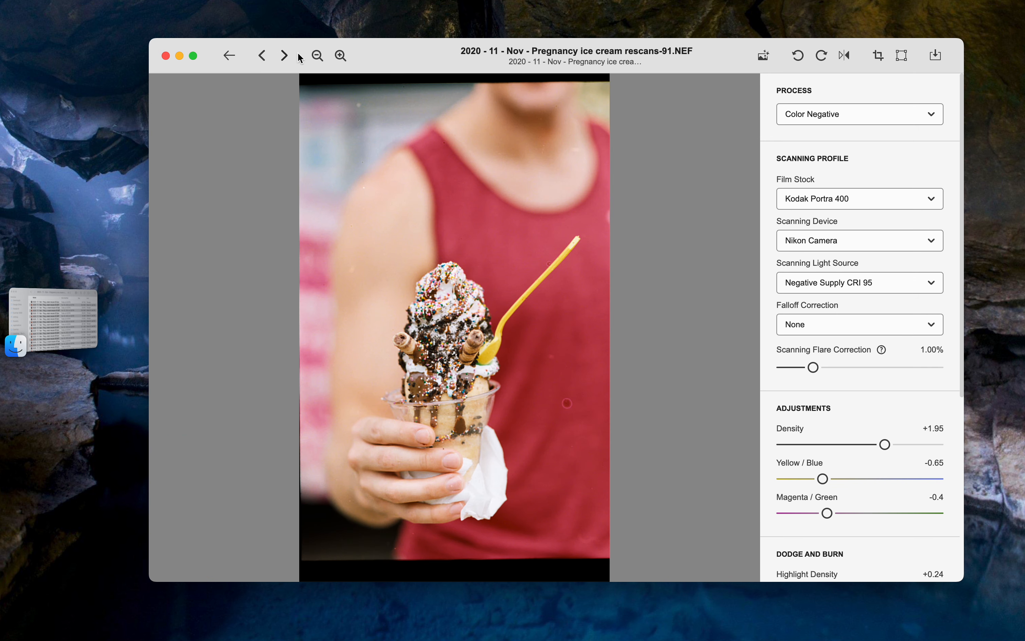
{"action": "left_click", "coordinate": [287, 58]}
{"action": "left_click", "coordinate": [287, 58]}
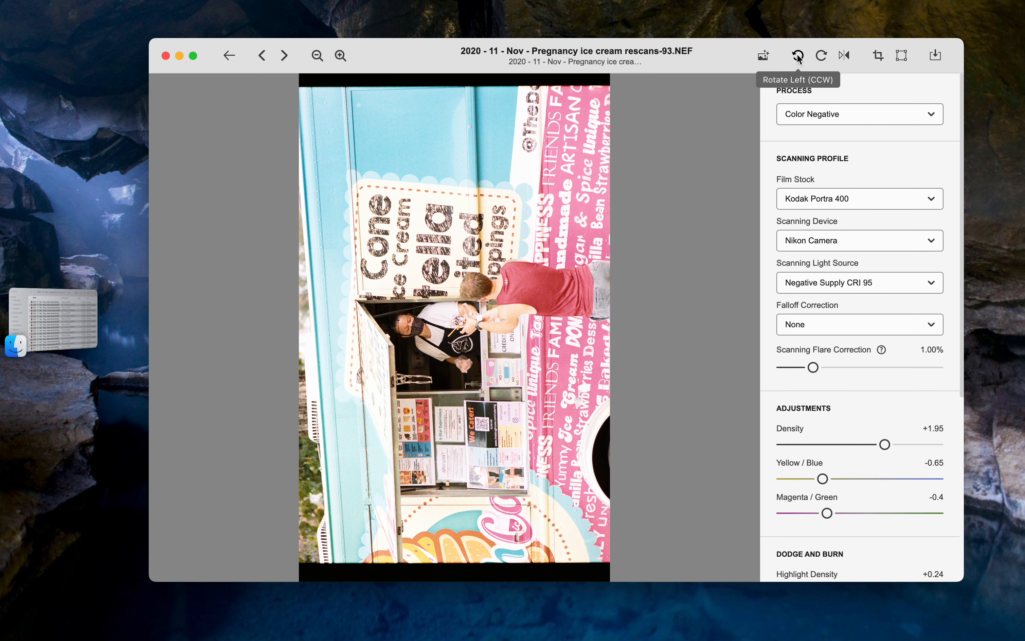
- Rotate the rescans-93 frame 90° clockwise and set its Density to +2.8 and Magenta / Green to -0.3
{"action": "left_click", "coordinate": [821, 56]}
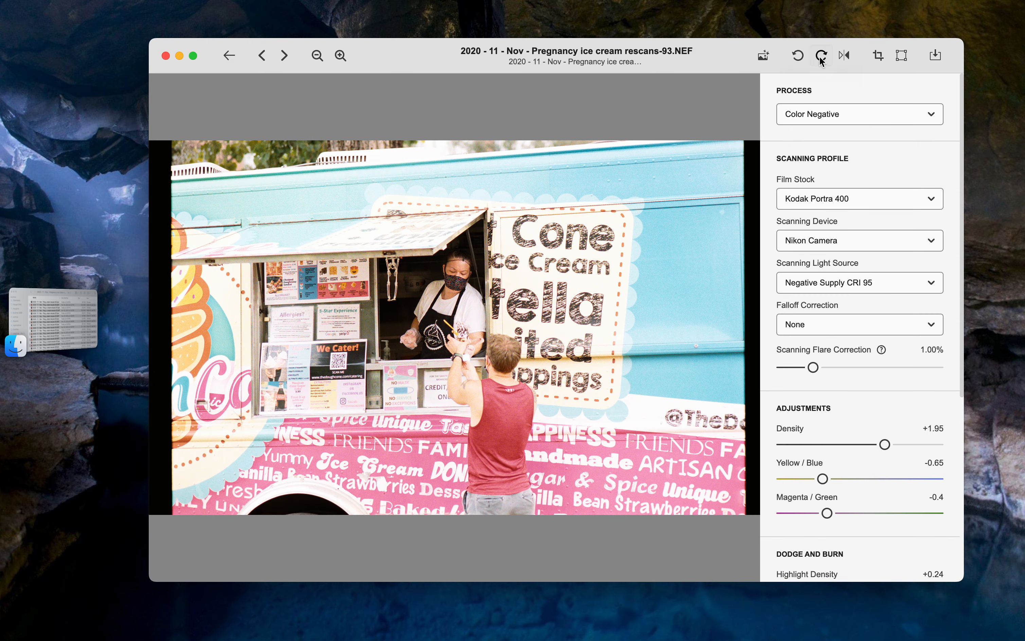
{"action": "left_click_drag", "start_coordinate": [884, 444], "coordinate": [907, 444]}
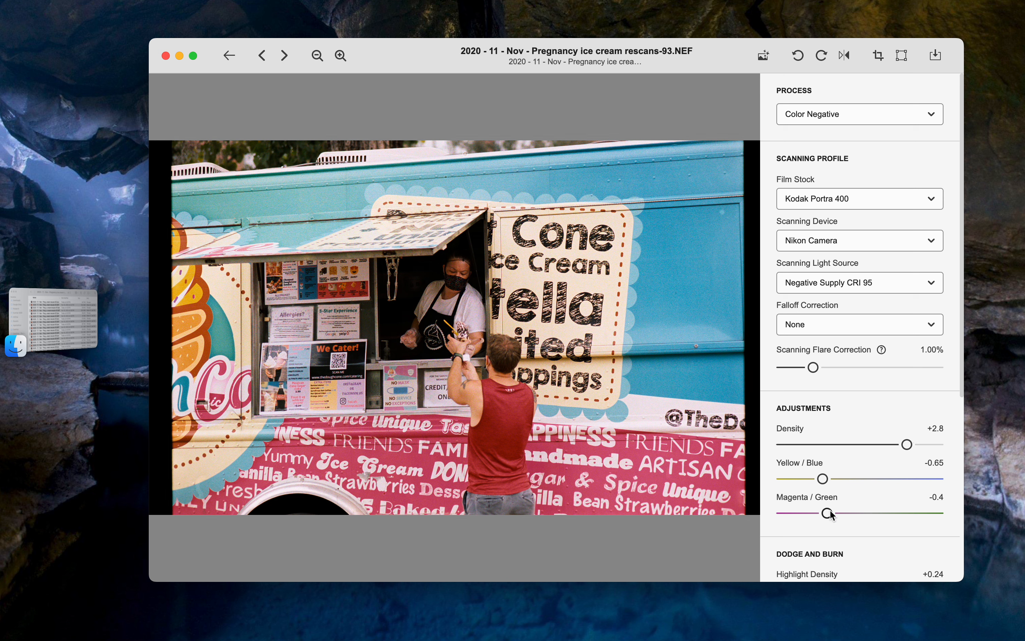
{"action": "left_click_drag", "start_coordinate": [829, 514], "coordinate": [831, 514]}
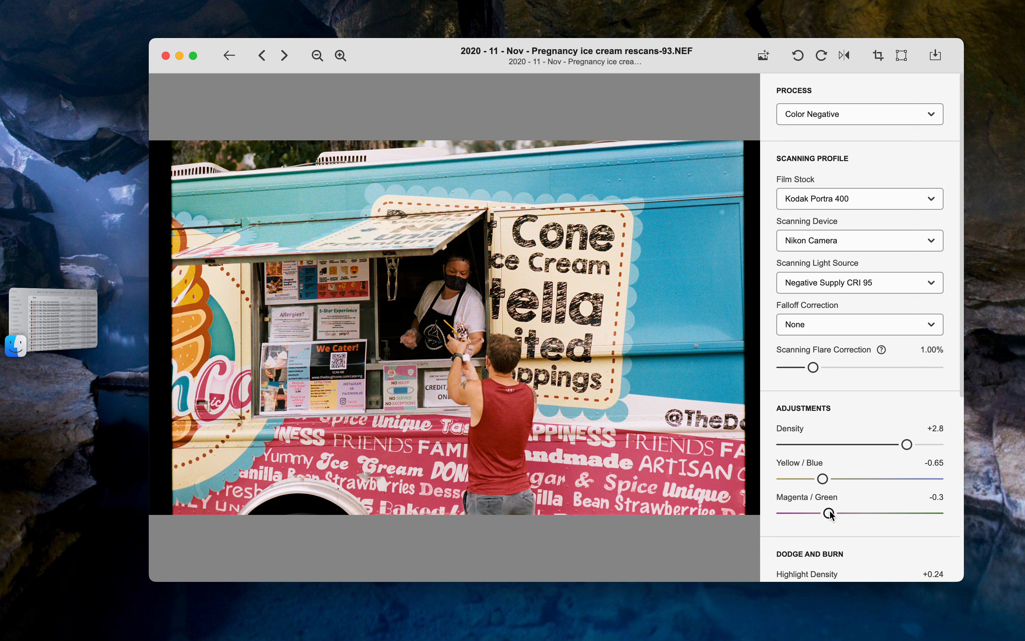
- Copy the rescans-93 edits onto the rescans-94 and rescans-95 frames
{"action": "left_click", "coordinate": [285, 57]}
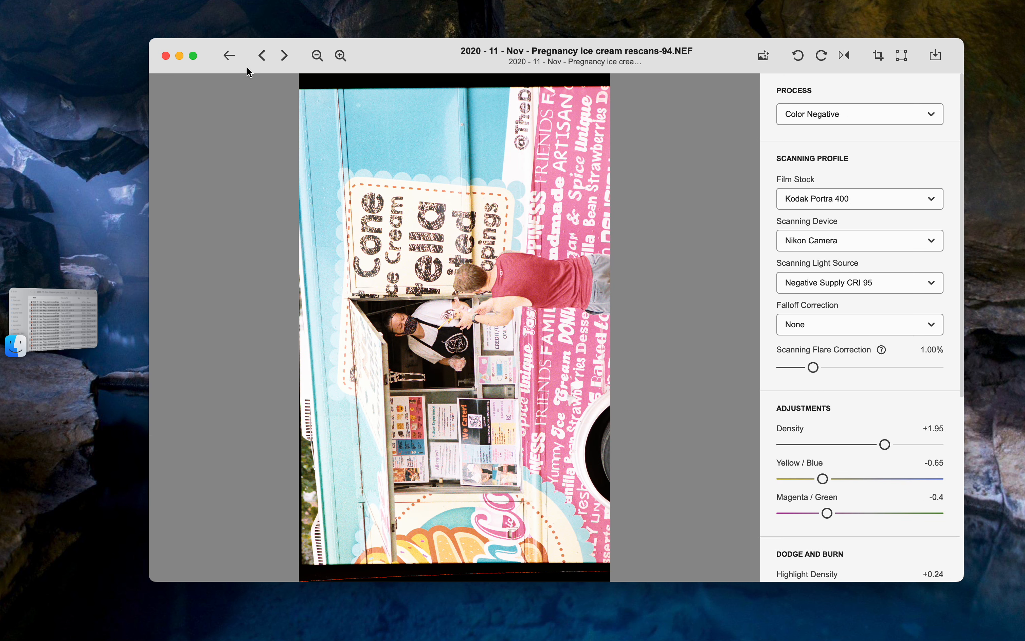
{"action": "left_click", "coordinate": [262, 56]}
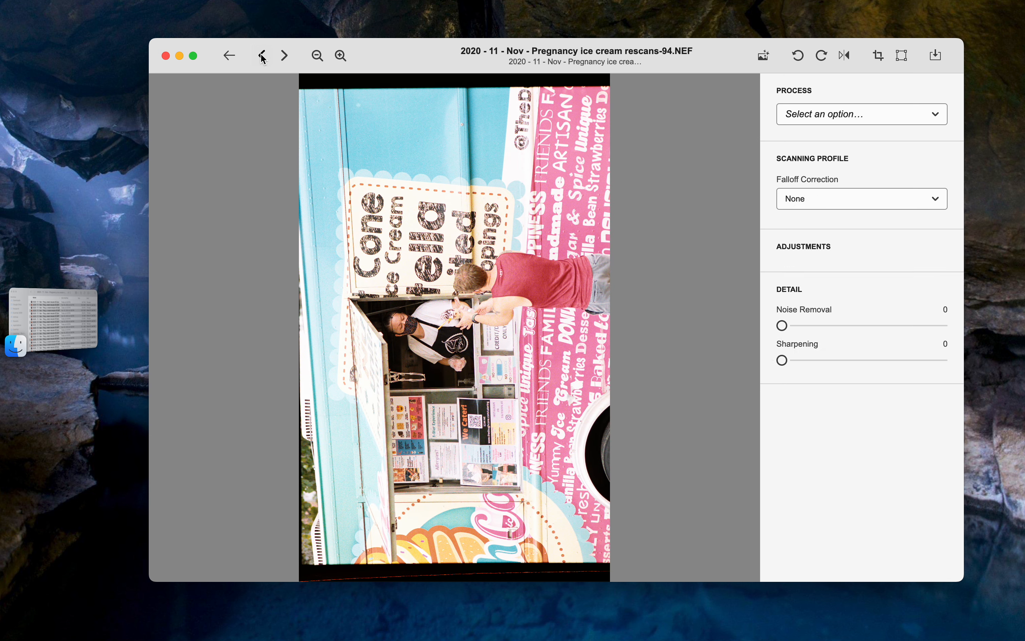
{"action": "left_click", "coordinate": [280, 56]}
{"action": "key", "text": "super+v"}
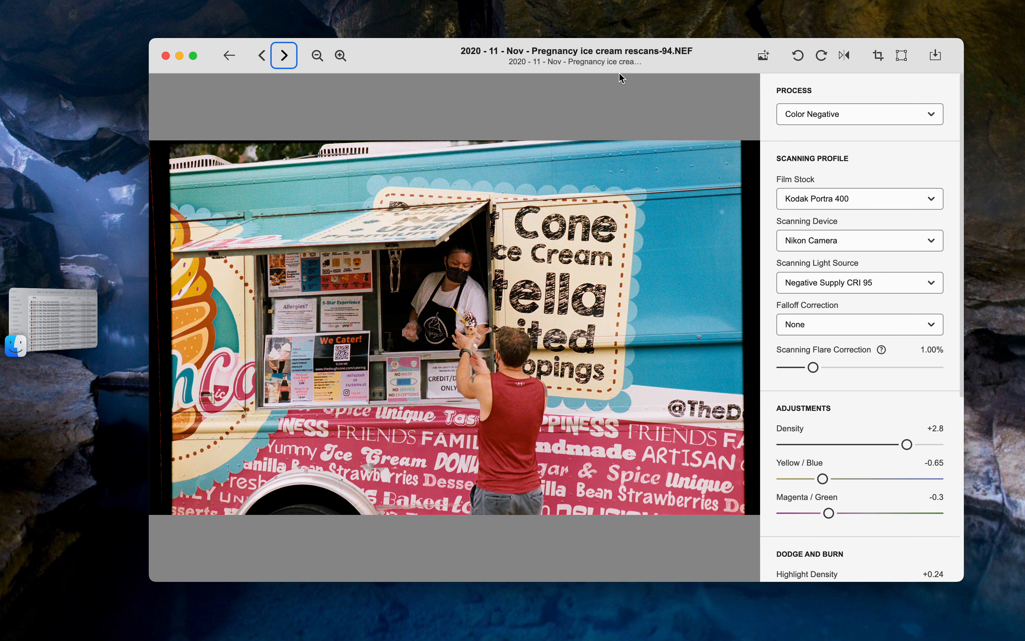
{"action": "left_click", "coordinate": [283, 56]}
{"action": "key", "text": "super+v"}
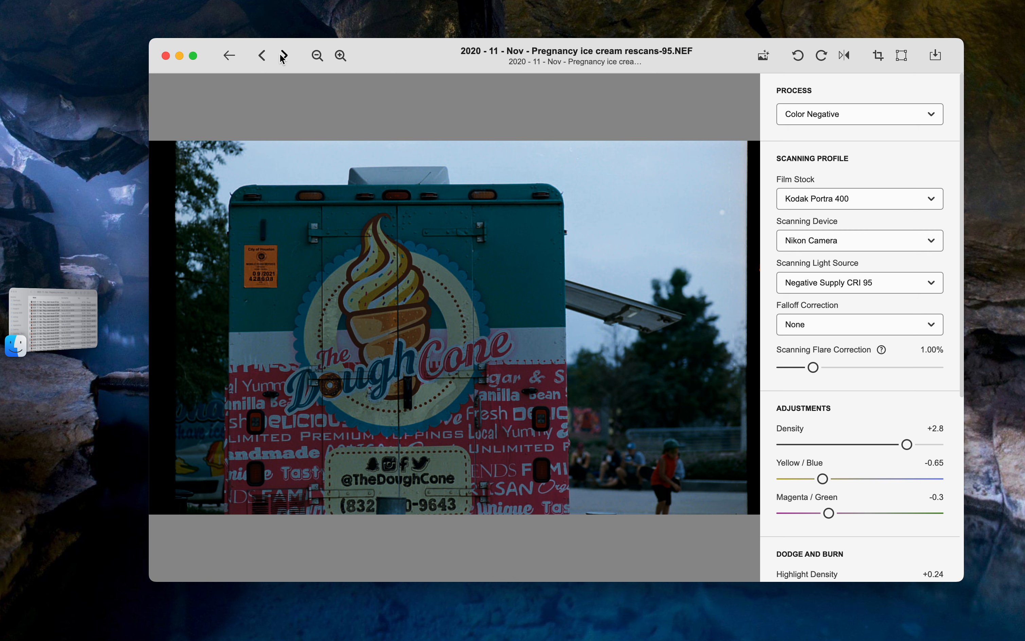
- Set the rescans-95 frame's Density to +1.7, Yellow / Blue to -0.95 and Magenta / Green to -0.6, and copy its edits onto rescans-96
{"action": "left_click_drag", "start_coordinate": [907, 444], "coordinate": [878, 444]}
{"action": "left_click_drag", "start_coordinate": [822, 478], "coordinate": [824, 513]}
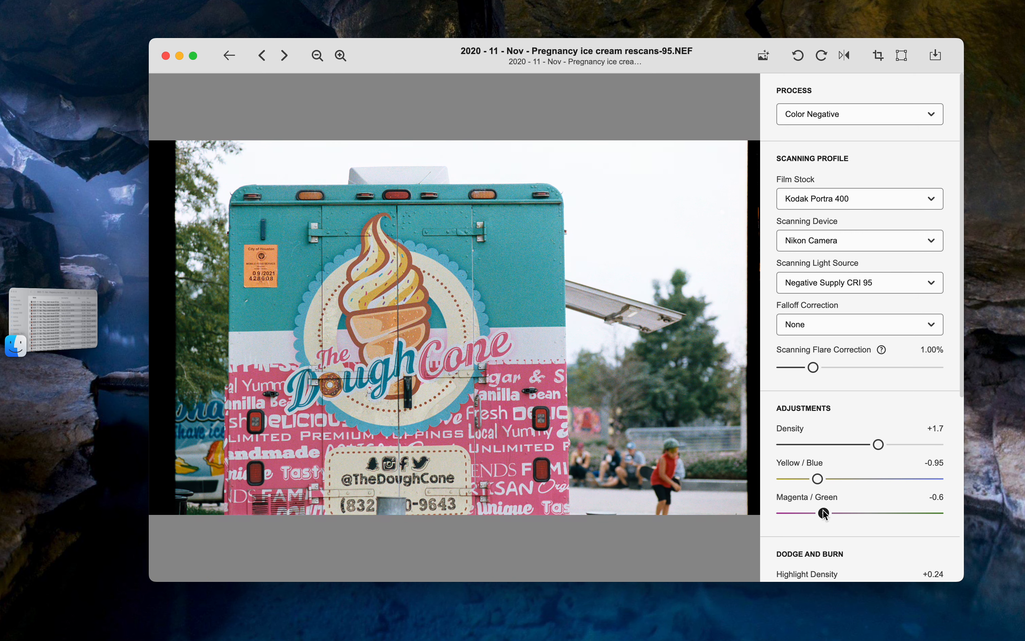
{"action": "left_click", "coordinate": [283, 55]}
{"action": "left_click", "coordinate": [262, 55]}
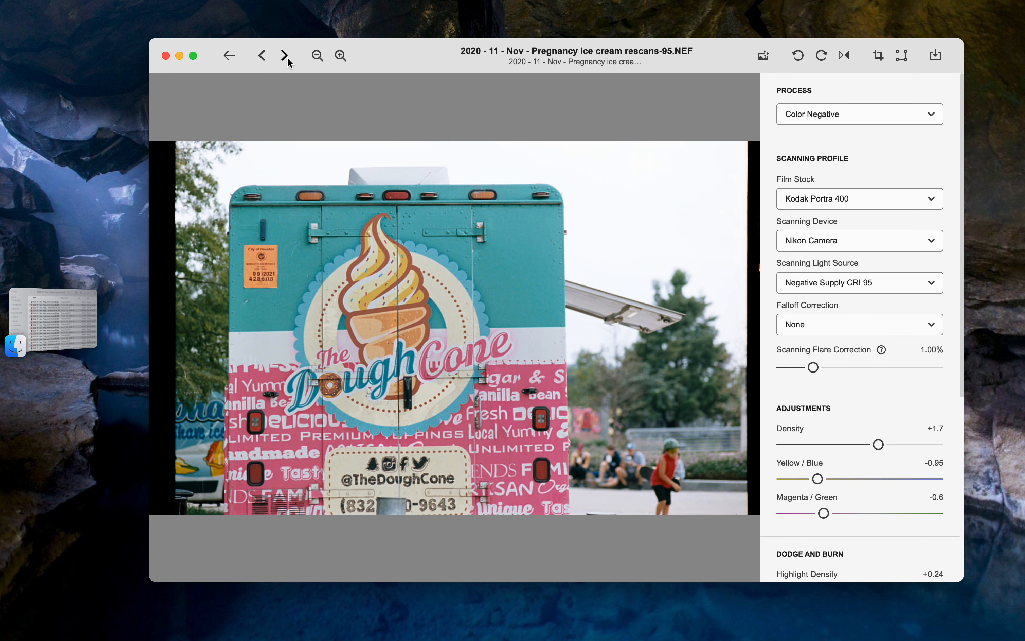
{"action": "left_click", "coordinate": [286, 61]}
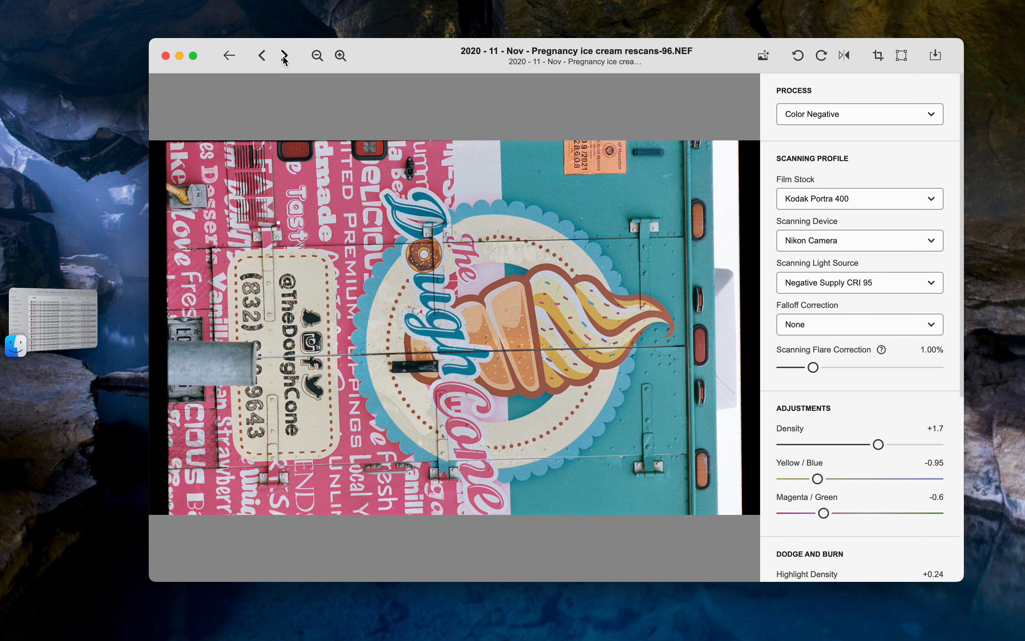
- Set the Contrast to +0.4 on the rescans-96 frame and to +0.3 on the rescans-95 frame
{"action": "left_click", "coordinate": [284, 56]}
{"action": "left_click", "coordinate": [261, 55]}
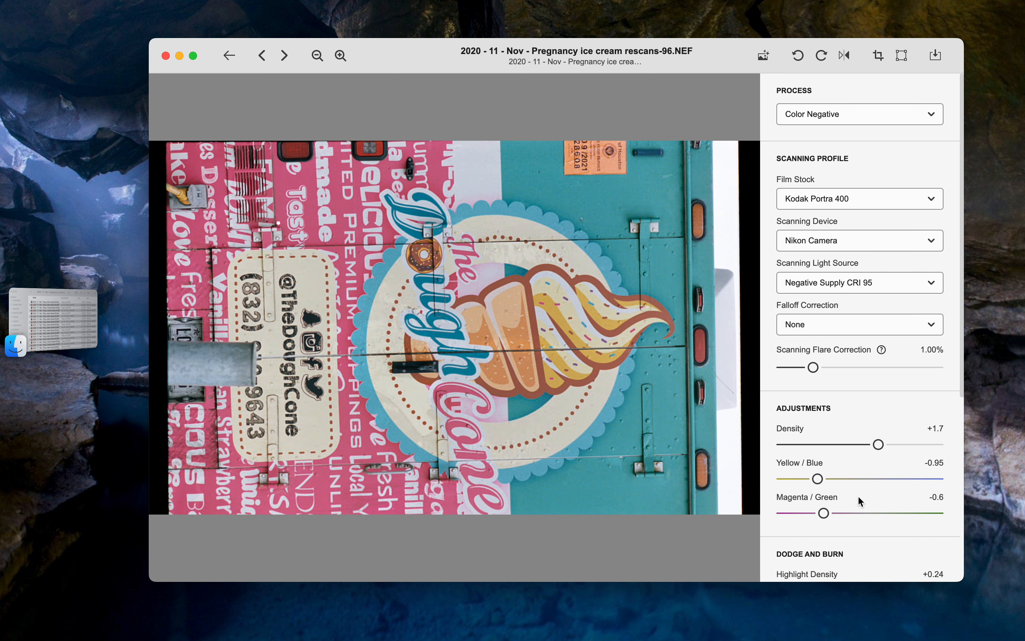
{"action": "scroll", "coordinate": [860, 502], "scroll_direction": "down", "scroll_amount": 5}
{"action": "left_click_drag", "start_coordinate": [862, 561], "coordinate": [893, 560]}
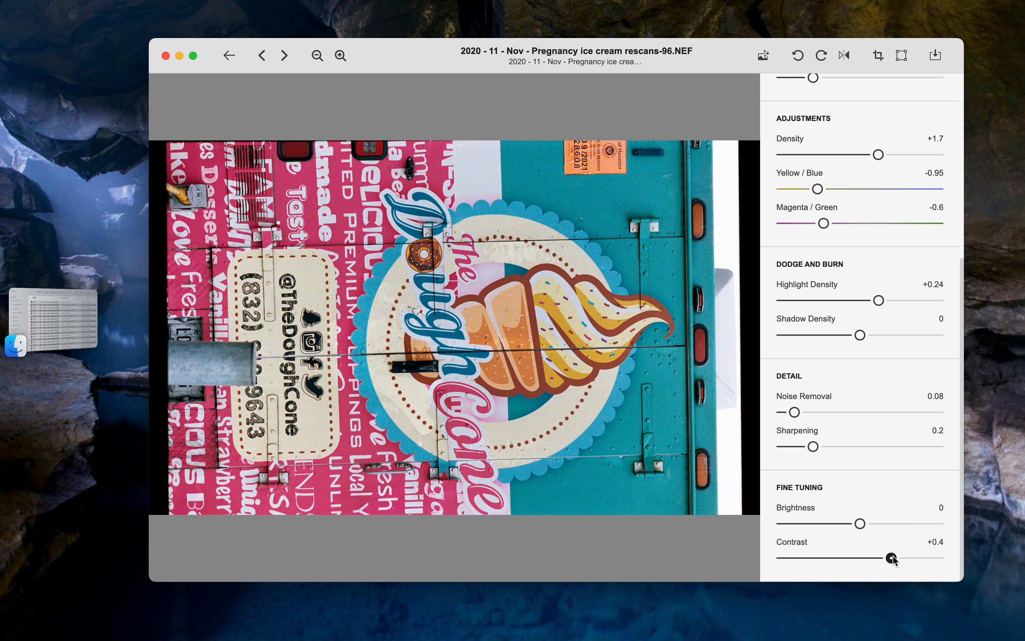
{"action": "left_click", "coordinate": [262, 55]}
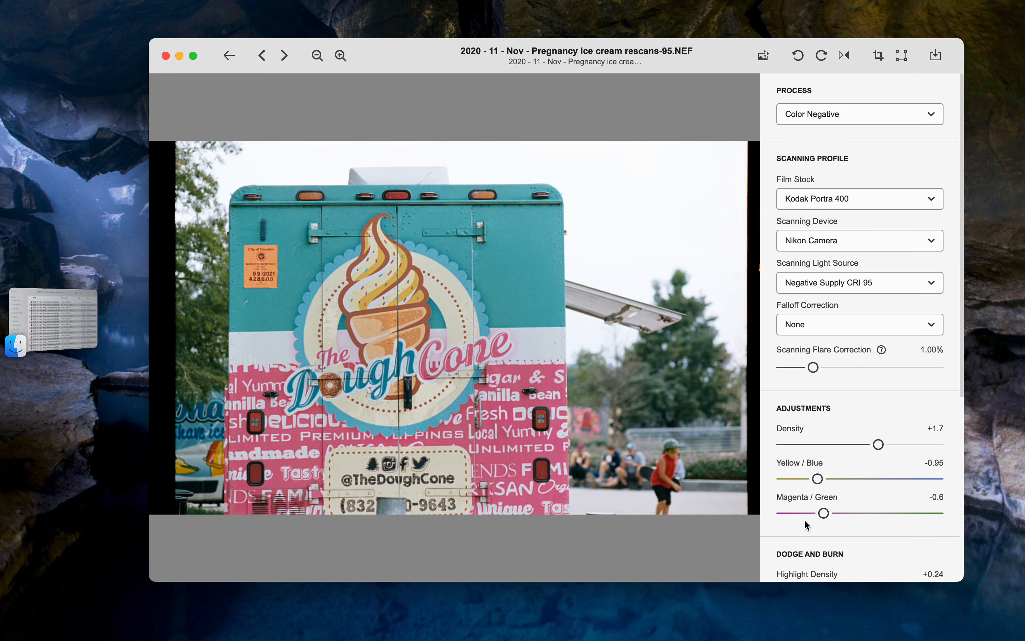
{"action": "scroll", "coordinate": [833, 565], "scroll_direction": "down", "scroll_amount": 5}
{"action": "left_click_drag", "start_coordinate": [860, 558], "coordinate": [889, 559]}
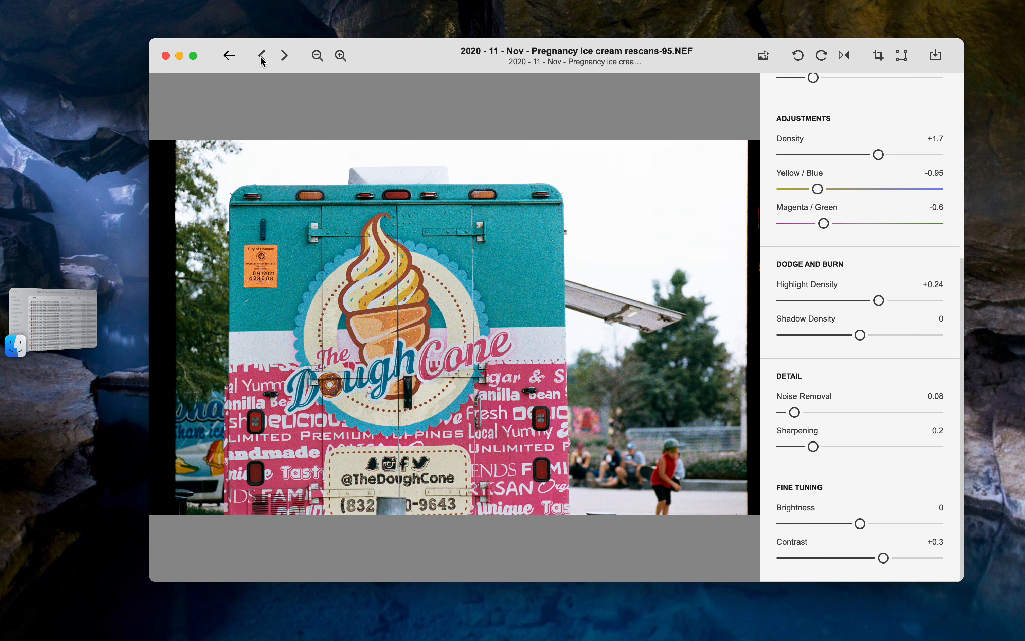
- Return to the roll overview, select every frame from the first through rescans-96, and open the export settings for them
{"action": "left_click", "coordinate": [285, 56]}
{"action": "left_click", "coordinate": [285, 56]}
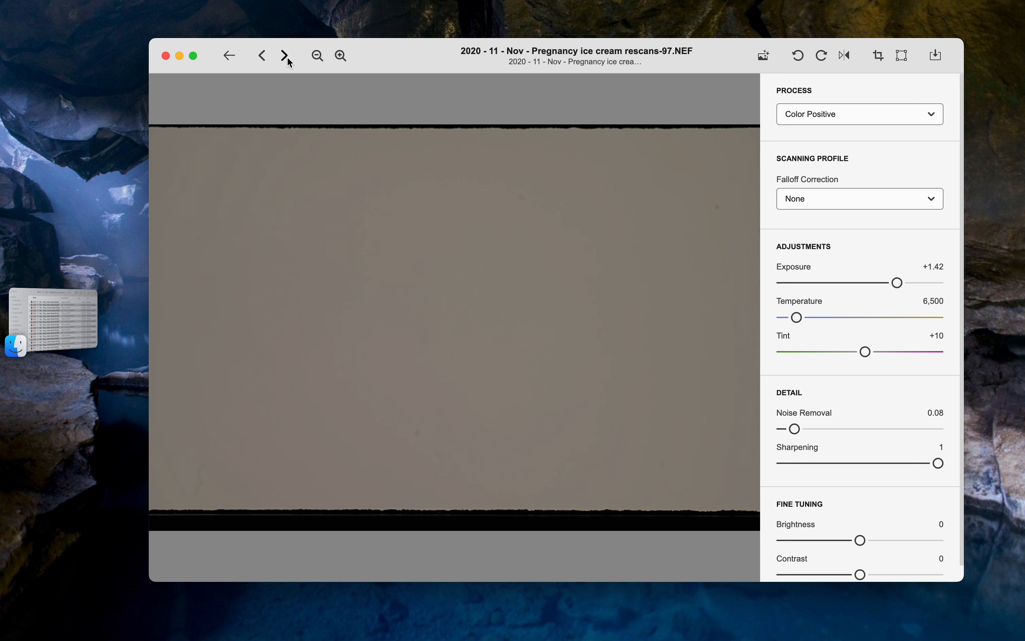
{"action": "left_click", "coordinate": [286, 60]}
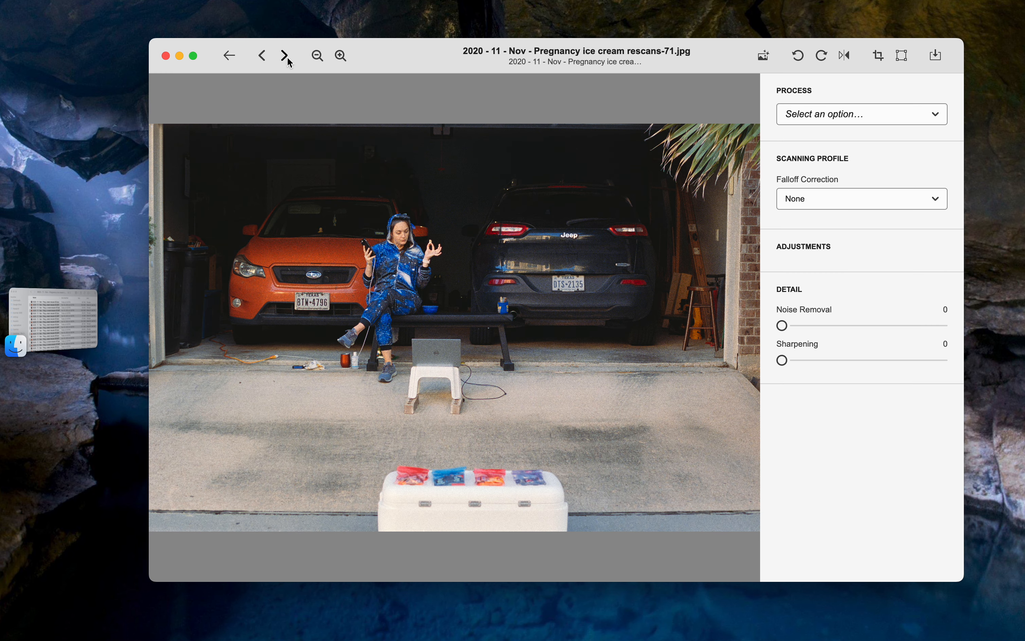
{"action": "left_click", "coordinate": [262, 56]}
{"action": "left_click", "coordinate": [228, 56]}
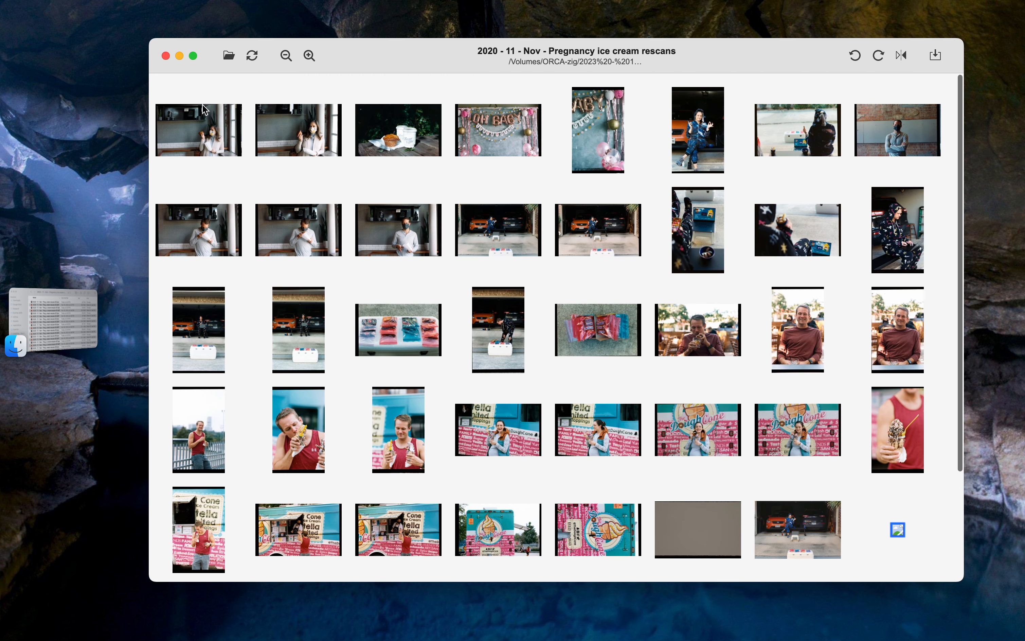
{"action": "scroll", "coordinate": [203, 106], "scroll_direction": "up", "scroll_amount": 5}
{"action": "left_click", "coordinate": [203, 114]}
{"action": "left_click", "coordinate": [619, 542], "text": "shift"}
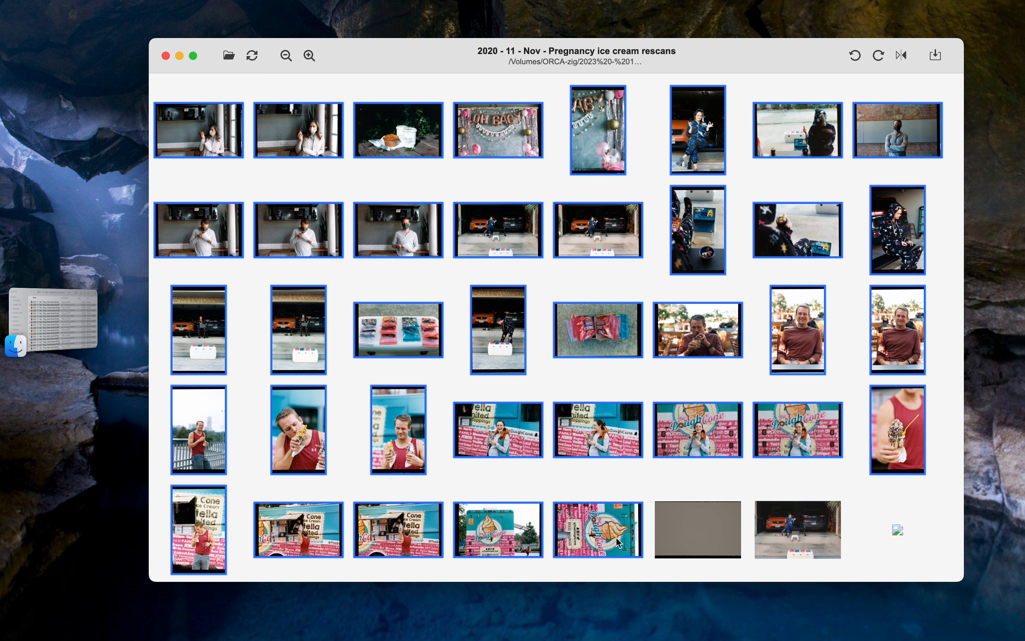
{"action": "left_click", "coordinate": [86, 1]}
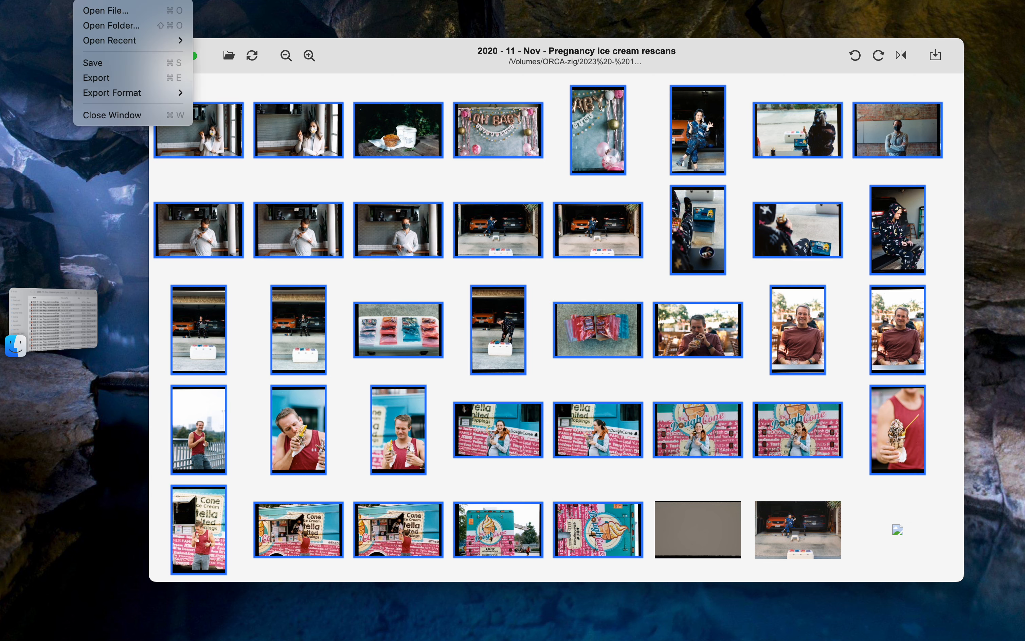
{"action": "left_click", "coordinate": [104, 84]}
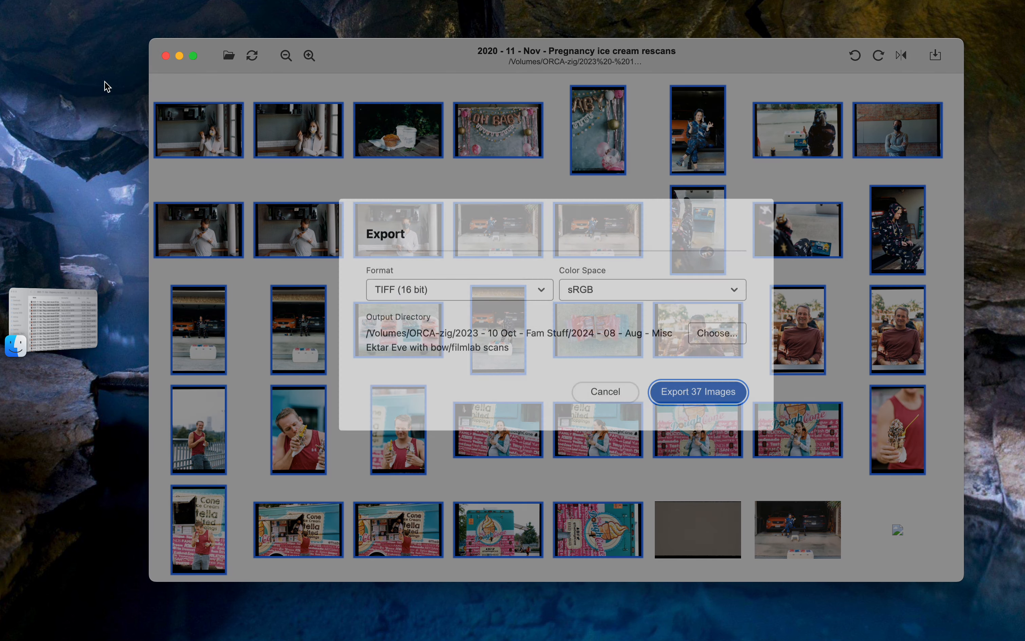
- Try JPEG as the export format and check the available color space options
{"action": "left_click", "coordinate": [478, 290]}
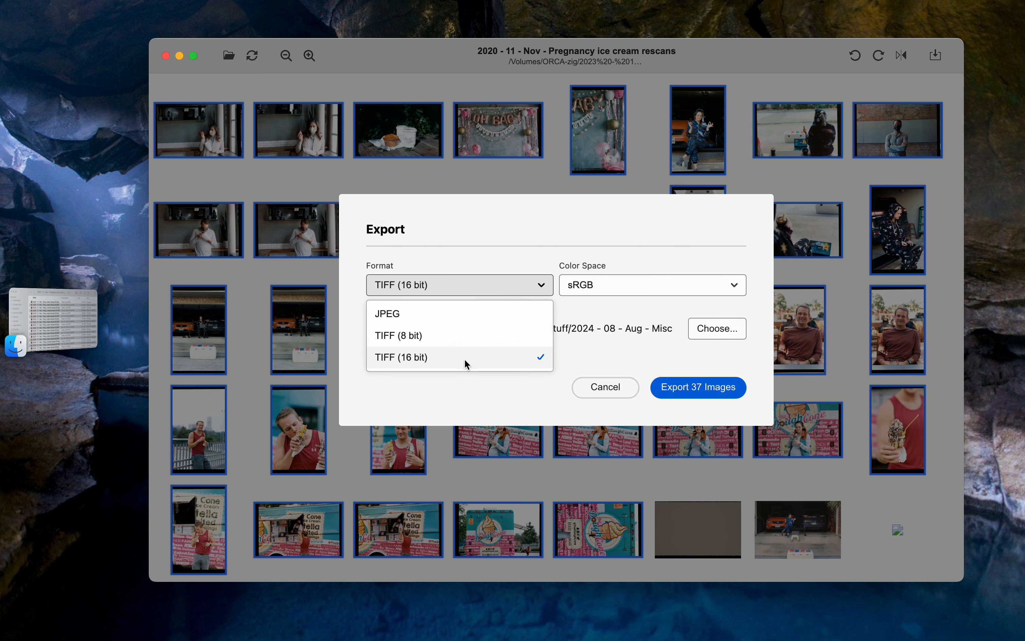
{"action": "left_click", "coordinate": [581, 284]}
{"action": "left_click", "coordinate": [510, 286]}
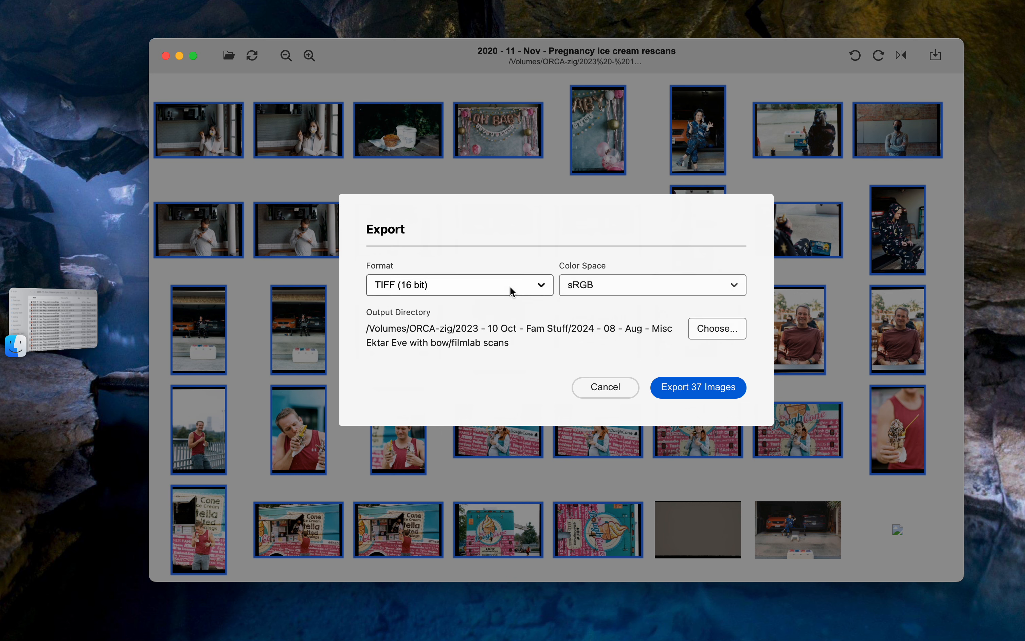
{"action": "left_click", "coordinate": [502, 313]}
{"action": "left_click", "coordinate": [617, 287]}
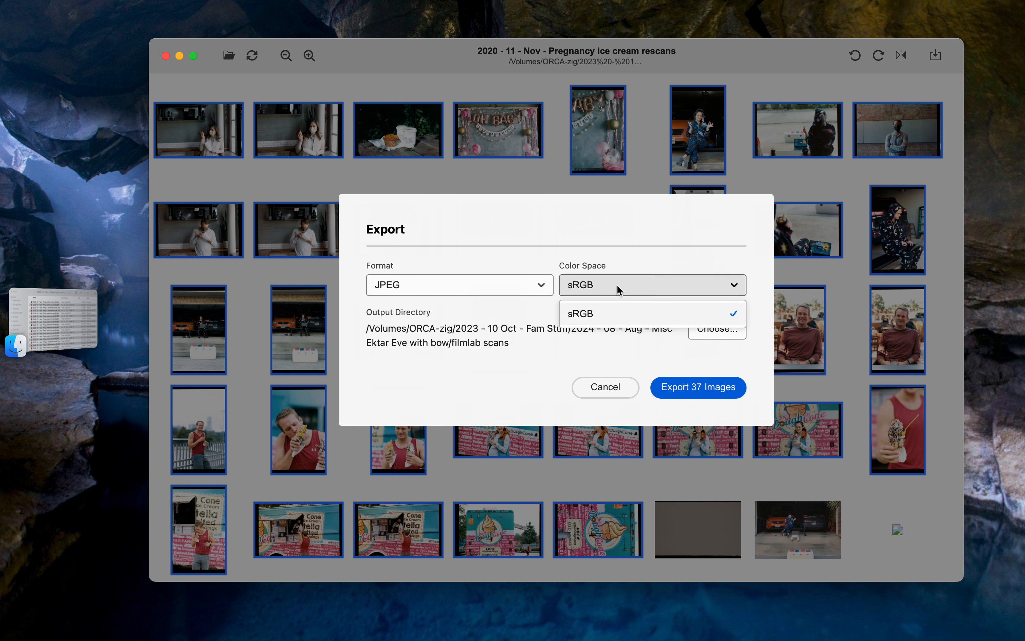
- Set the export format to TIFF (16 bit) and export the selected frames in sRGB
{"action": "left_click", "coordinate": [475, 280]}
{"action": "left_click", "coordinate": [477, 284]}
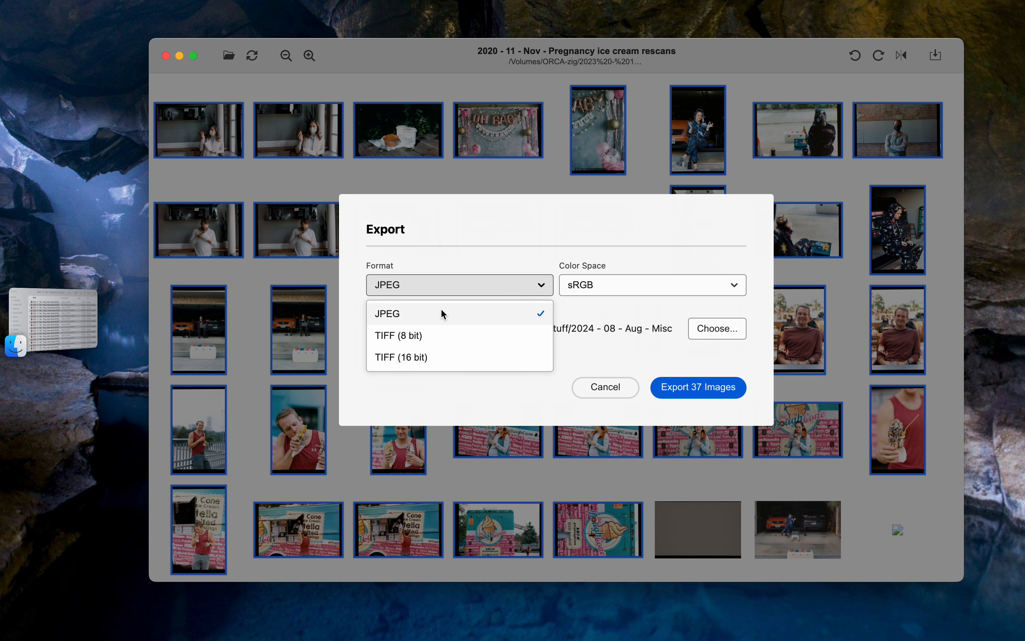
{"action": "left_click", "coordinate": [523, 355]}
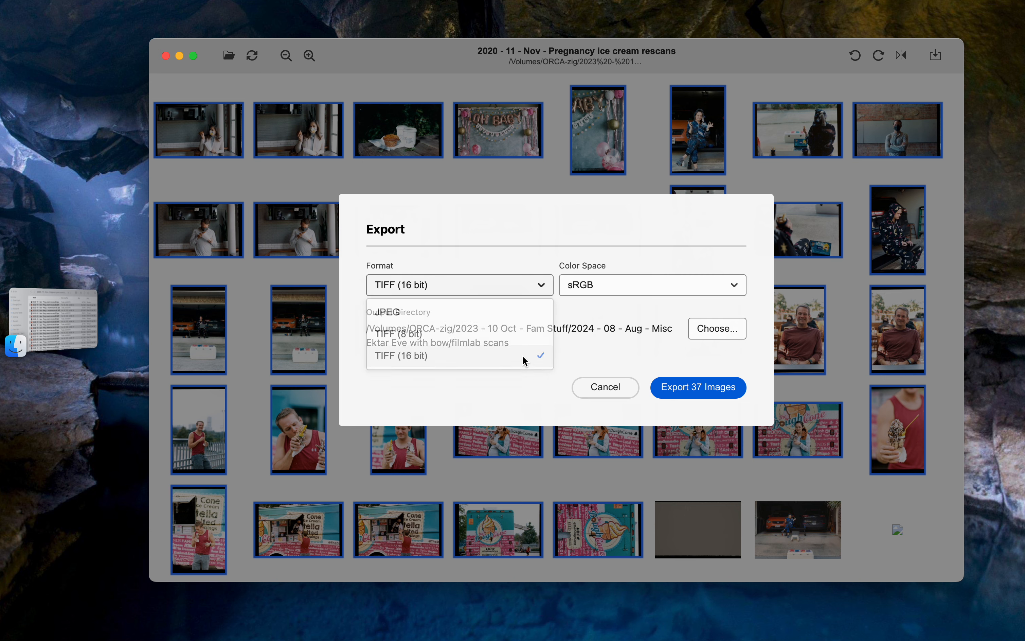
{"action": "left_click", "coordinate": [714, 388]}
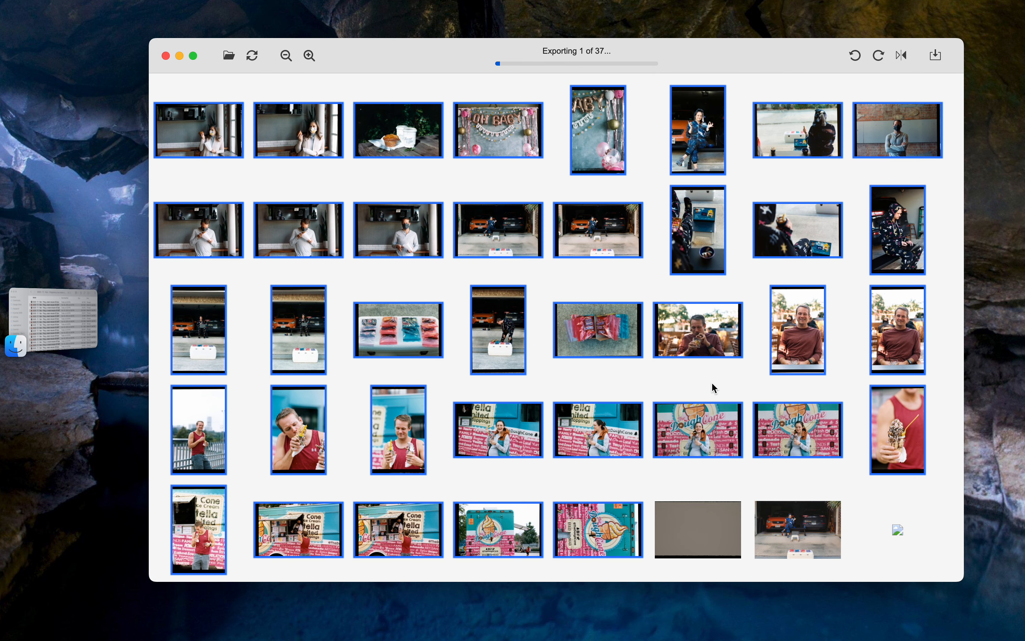